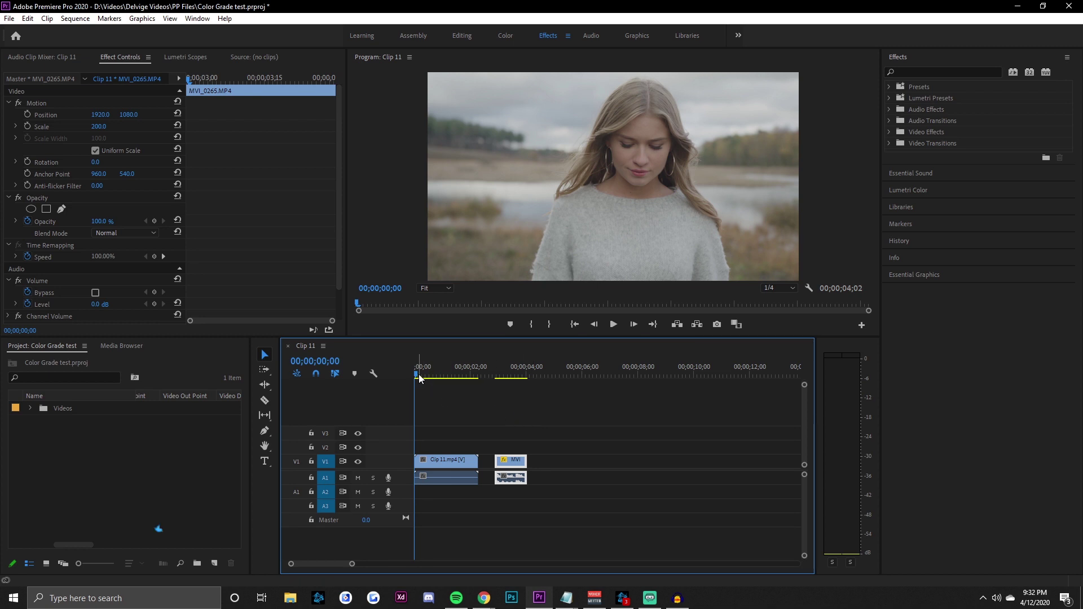
# - Scrub the playhead to 00;00;03;15 so the red-hoodie clip shows in the monitor
pyautogui.moveTo(418, 378); pyautogui.dragTo(514, 385)
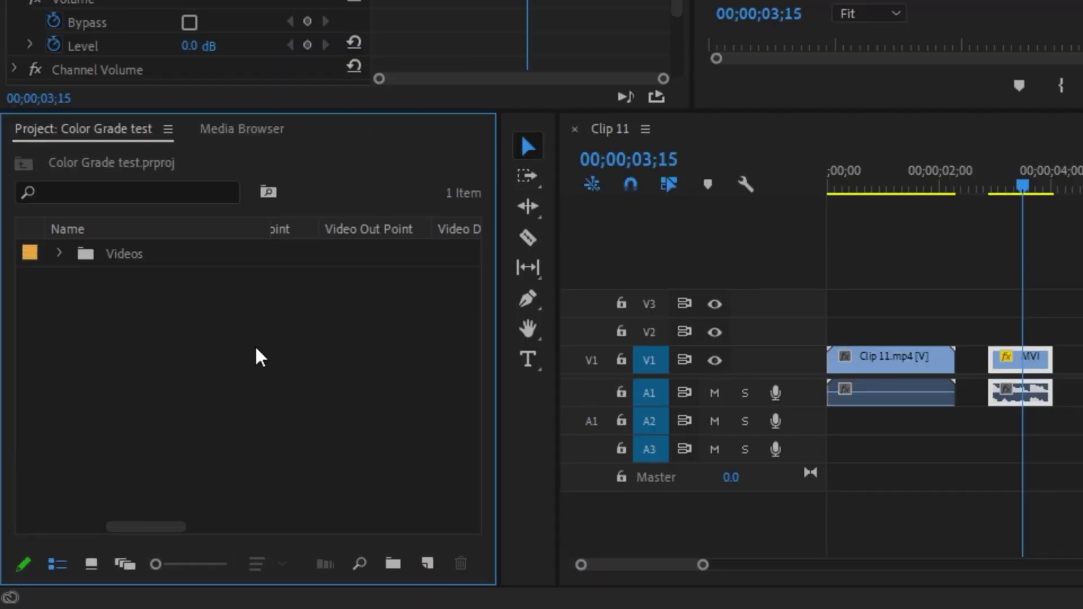
# - Create a default-settings Adjustment Layer and place it on V2 spanning both Clip 11 clips
pyautogui.rightClick(127, 454)
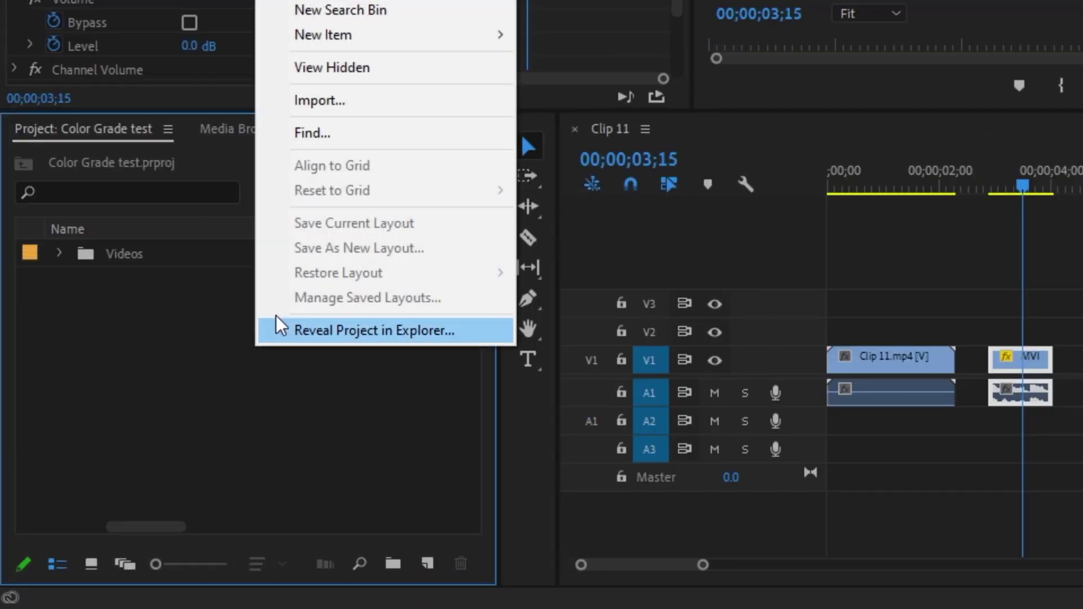
pyautogui.moveTo(398, 42)
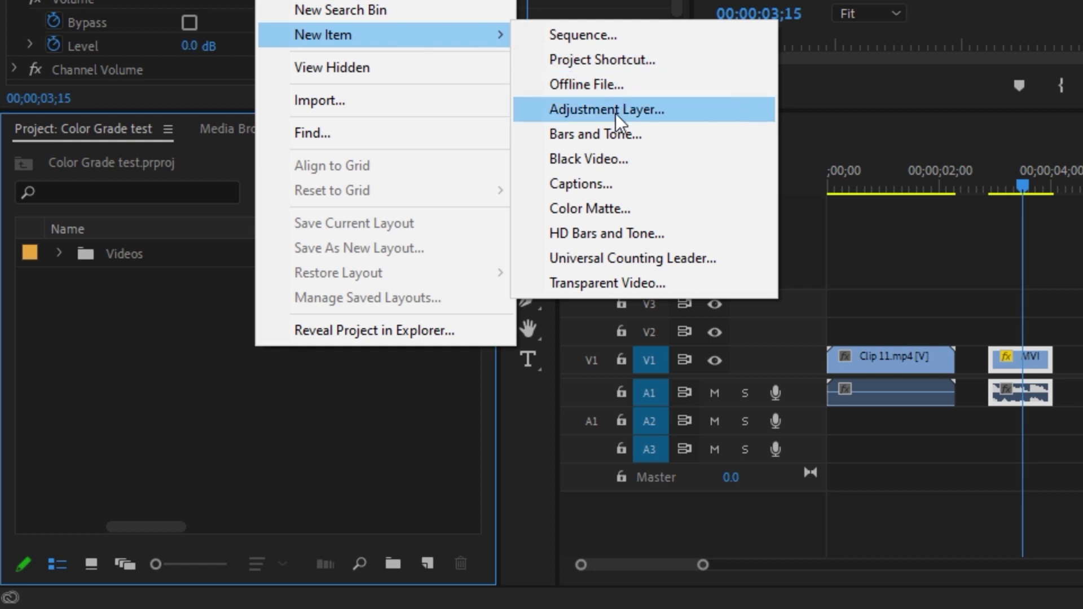
pyautogui.click(398, 495)
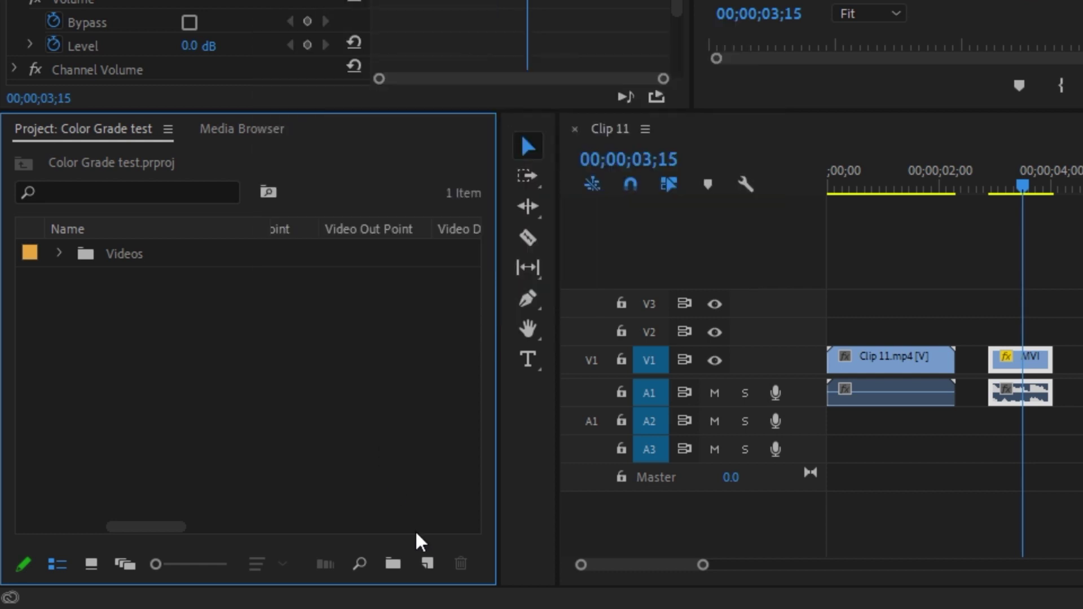
pyautogui.click(428, 569)
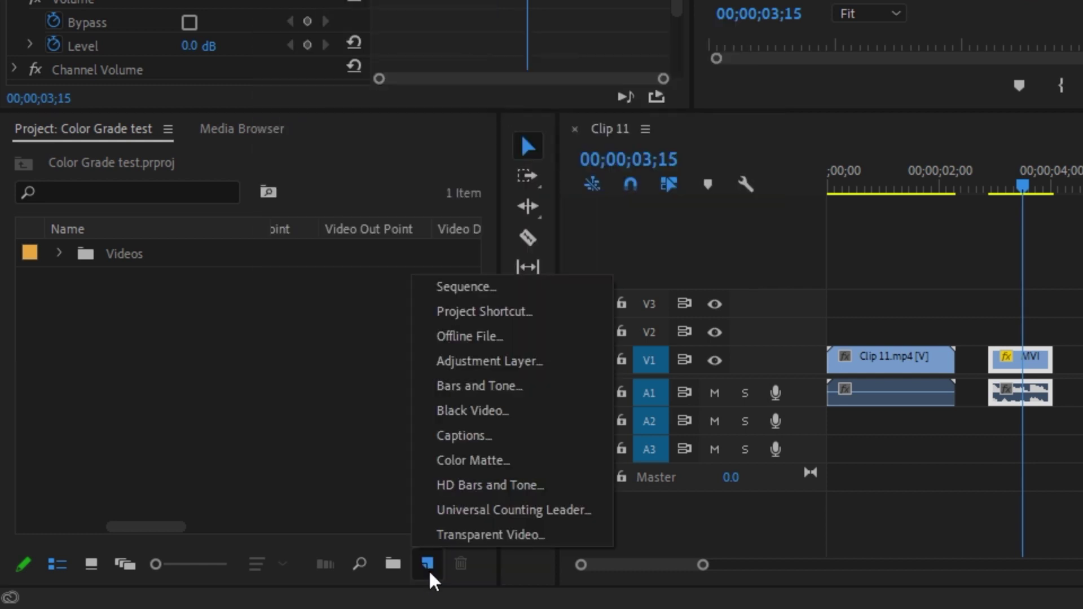
pyautogui.click(511, 362)
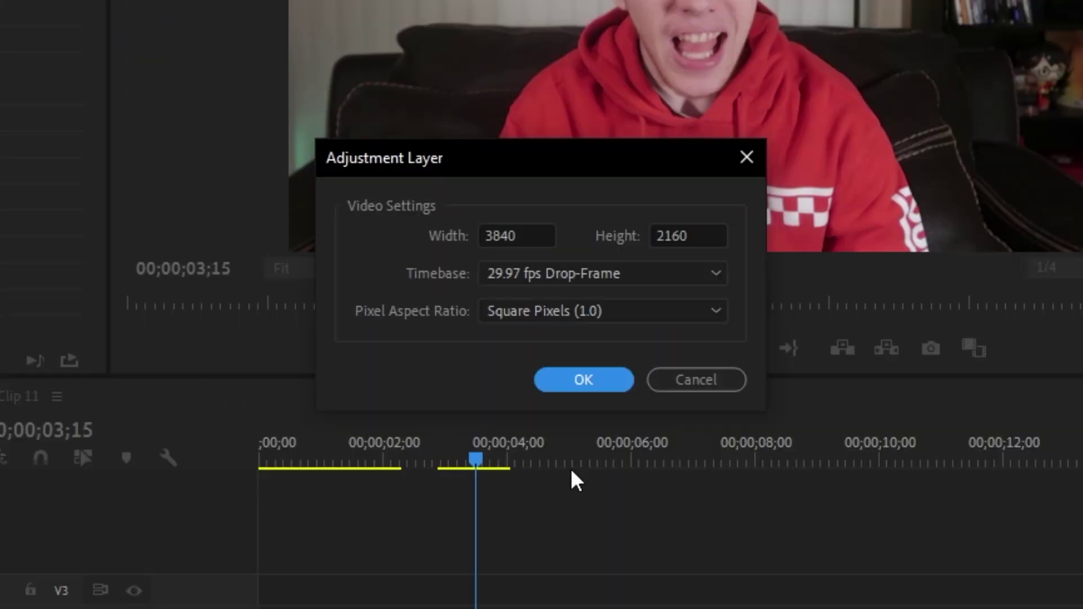
pyautogui.click(587, 383)
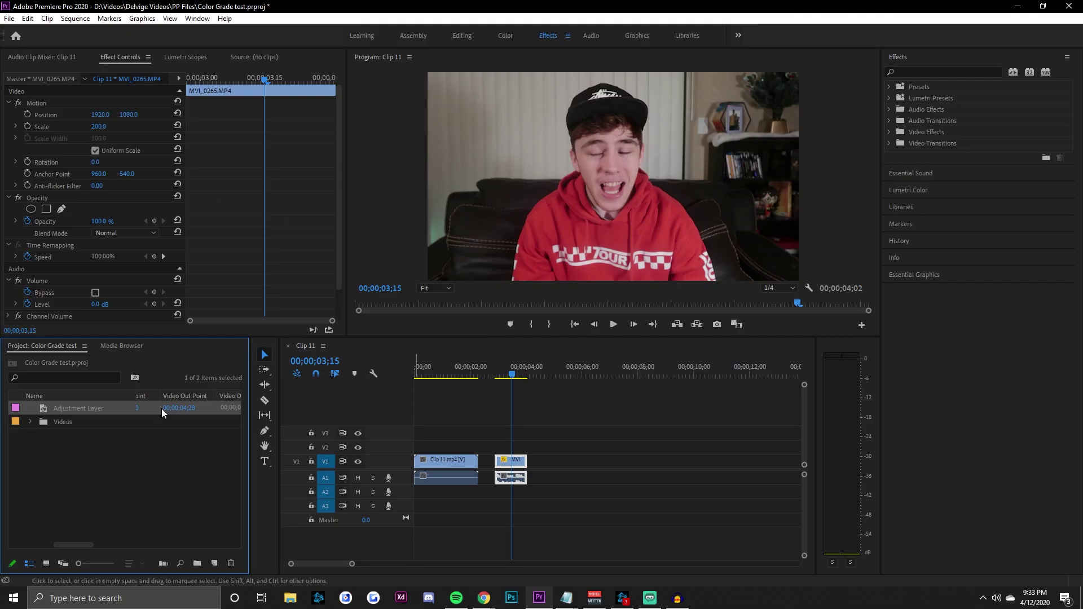
pyautogui.moveTo(81, 411); pyautogui.dragTo(413, 448)
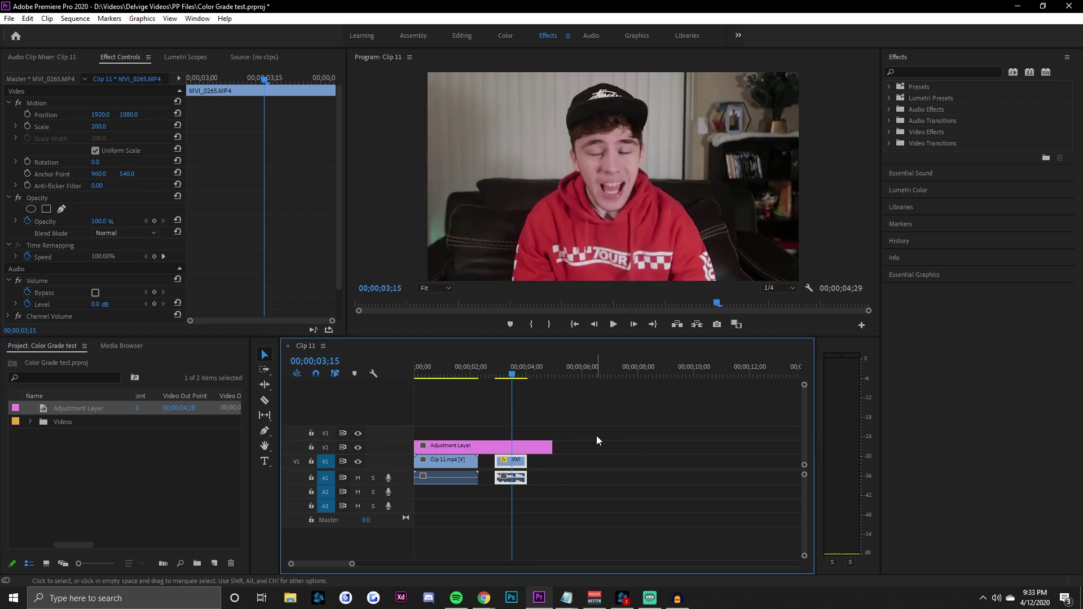
pyautogui.rightClick(71, 409)
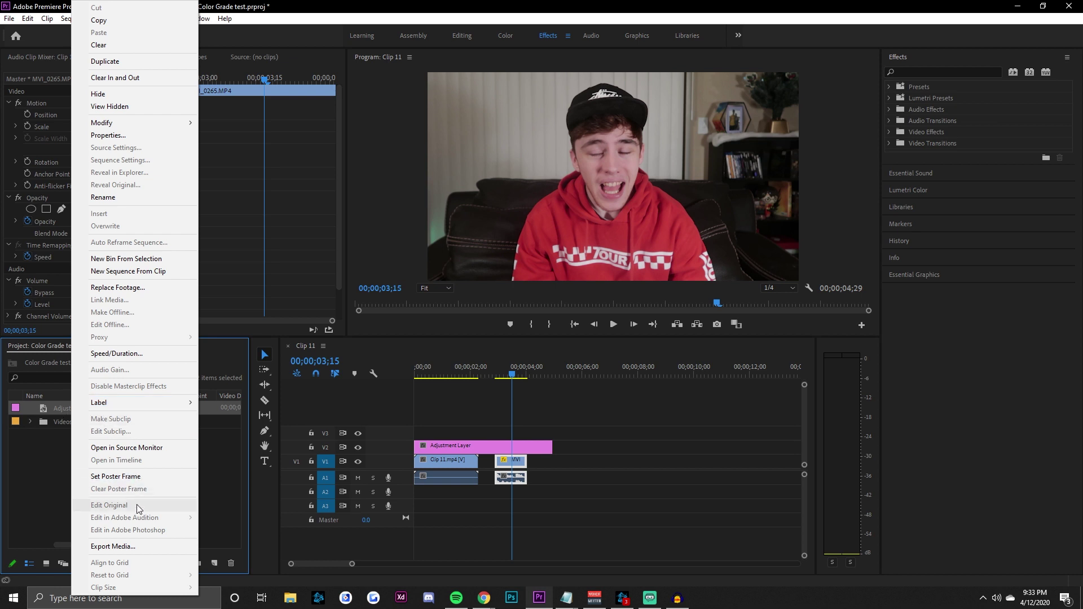
# - Rename the first adjustment layer to 'Color Correction'
pyautogui.click(119, 197)
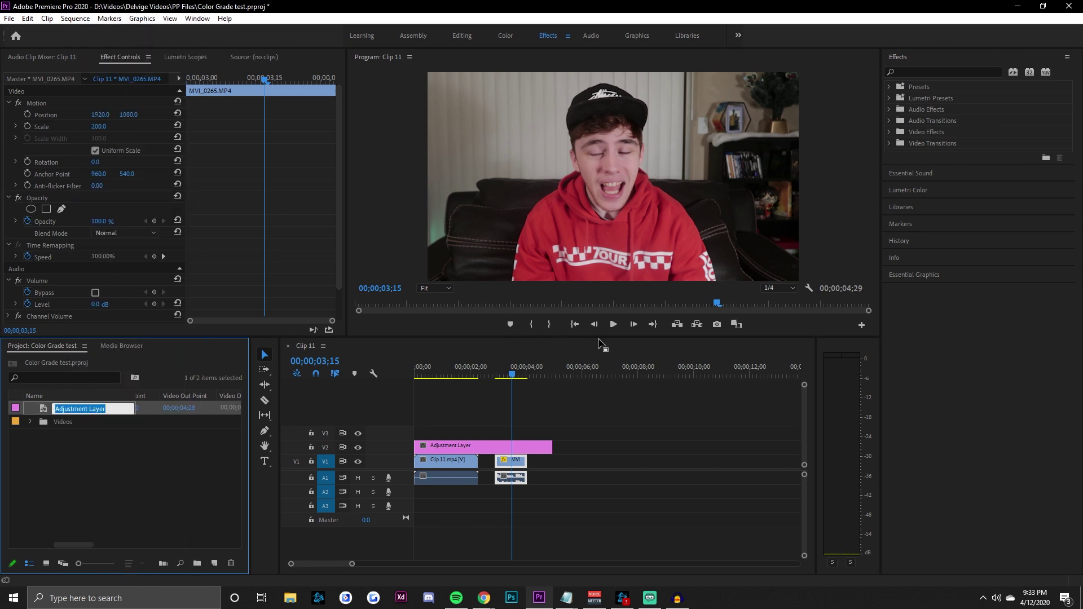
pyautogui.write('Color Correction')
pyautogui.press('Tab')
# - Add a second adjustment layer named 'Color Grading' on track V3 above Color Correction
pyautogui.click(181, 466)
pyautogui.click(215, 563)
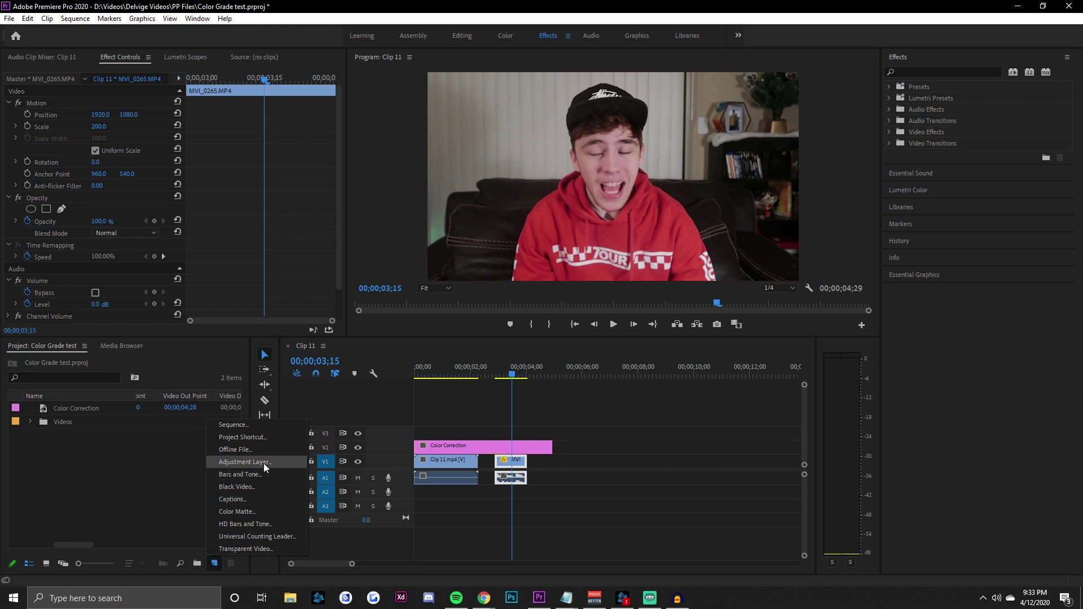
pyautogui.click(245, 462)
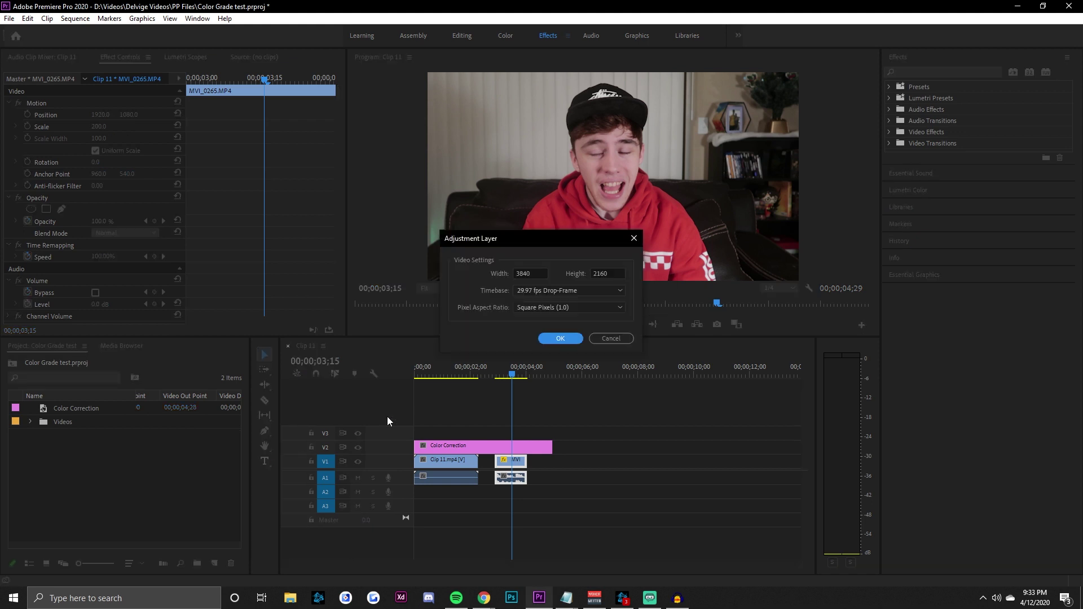
pyautogui.click(570, 343)
pyautogui.rightClick(84, 409)
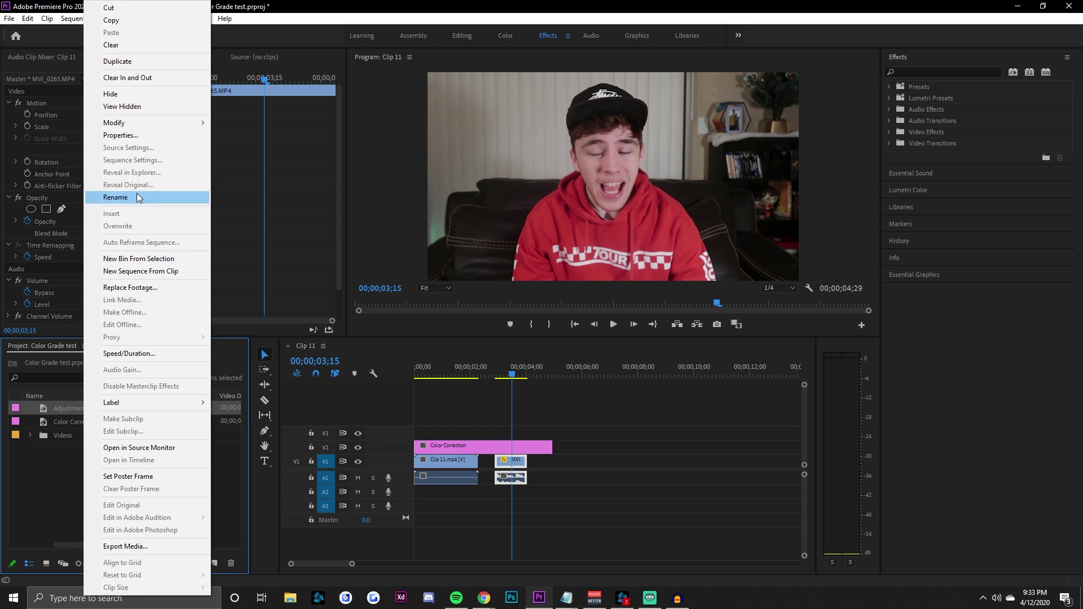
pyautogui.click(136, 195)
pyautogui.write('Color Grading')
pyautogui.press('Return')
pyautogui.moveTo(84, 409); pyautogui.dragTo(512, 432)
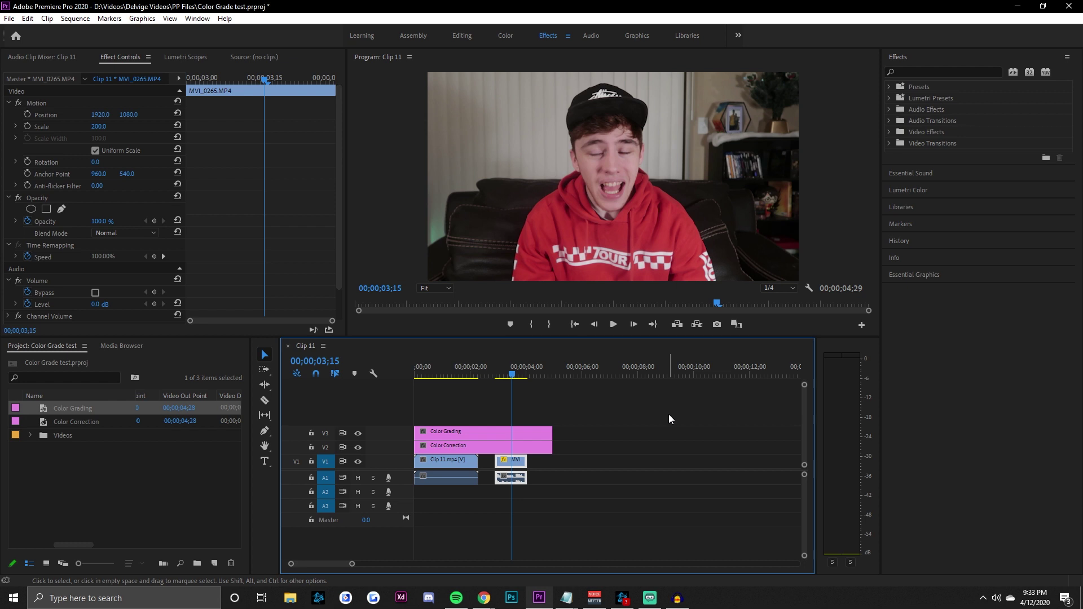
# - Select the Color Correction layer, show the Lumetri Scopes panel, and expand the Lumetri Color controls
pyautogui.click(533, 446)
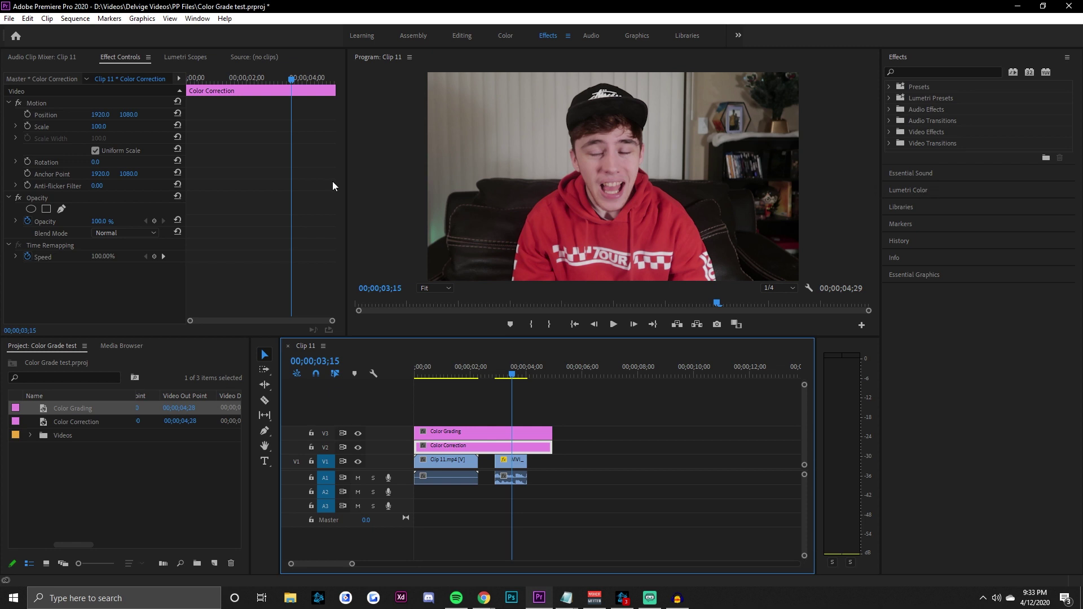
pyautogui.click(198, 18)
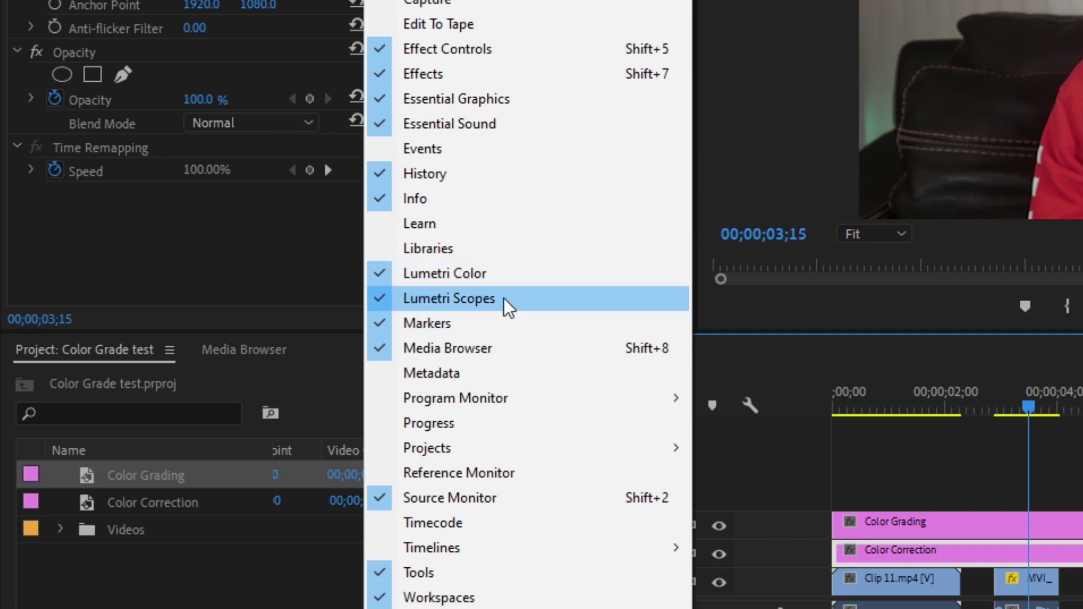
pyautogui.click(503, 298)
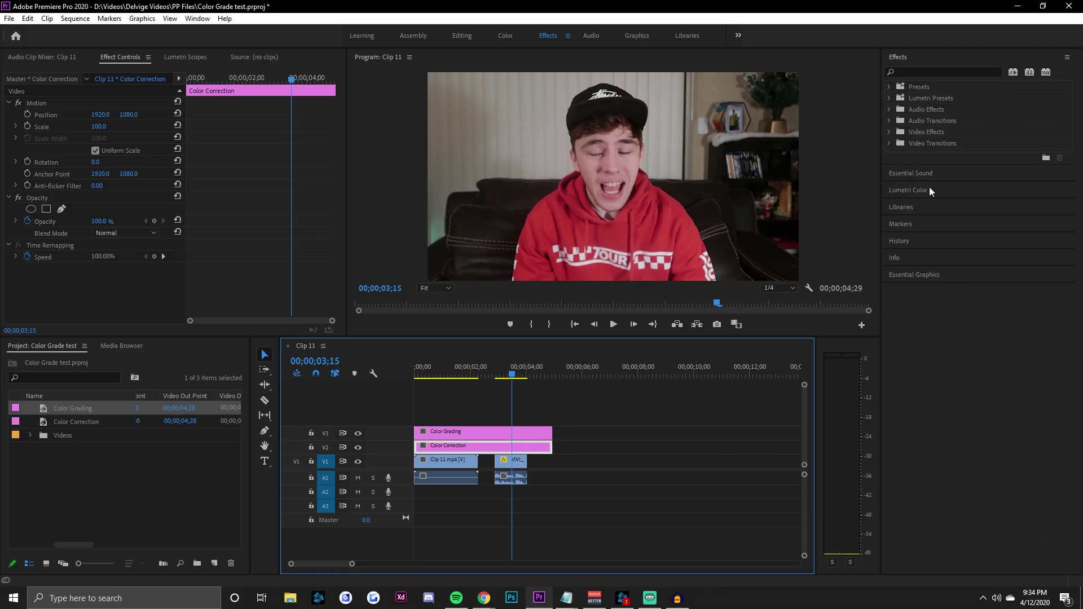
pyautogui.click(930, 189)
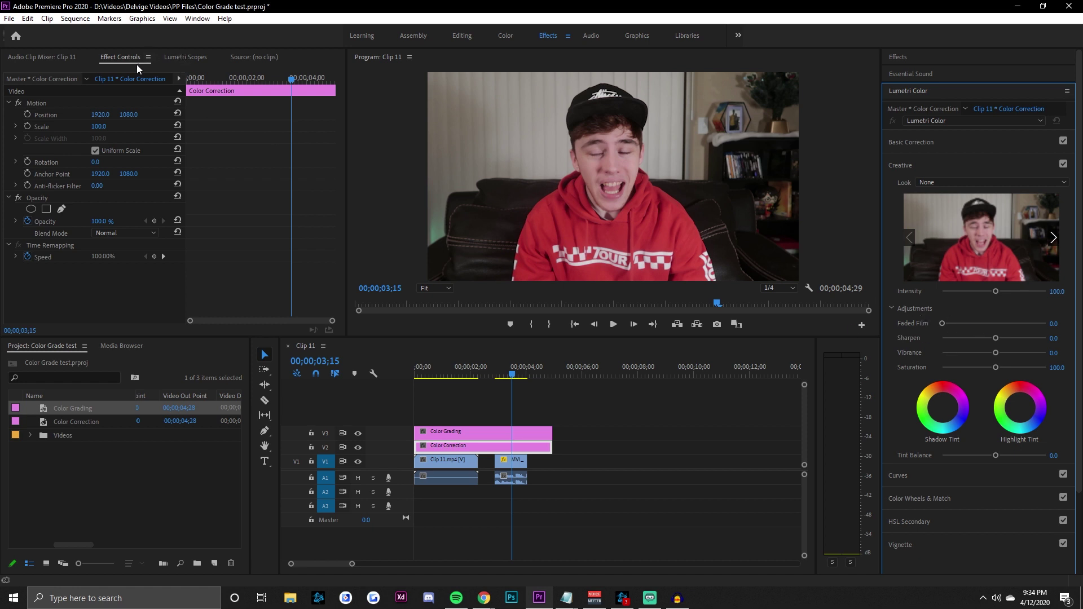
# - Show the waveform and vectorscope in Lumetri Scopes, leaving the scope display options unchanged
pyautogui.click(191, 56)
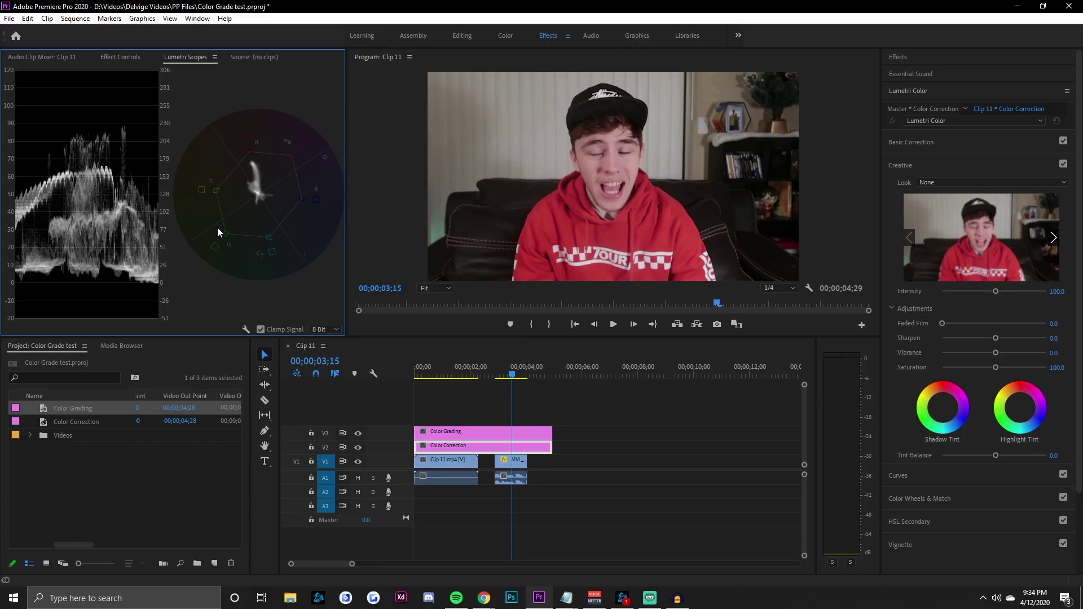
pyautogui.rightClick(181, 114)
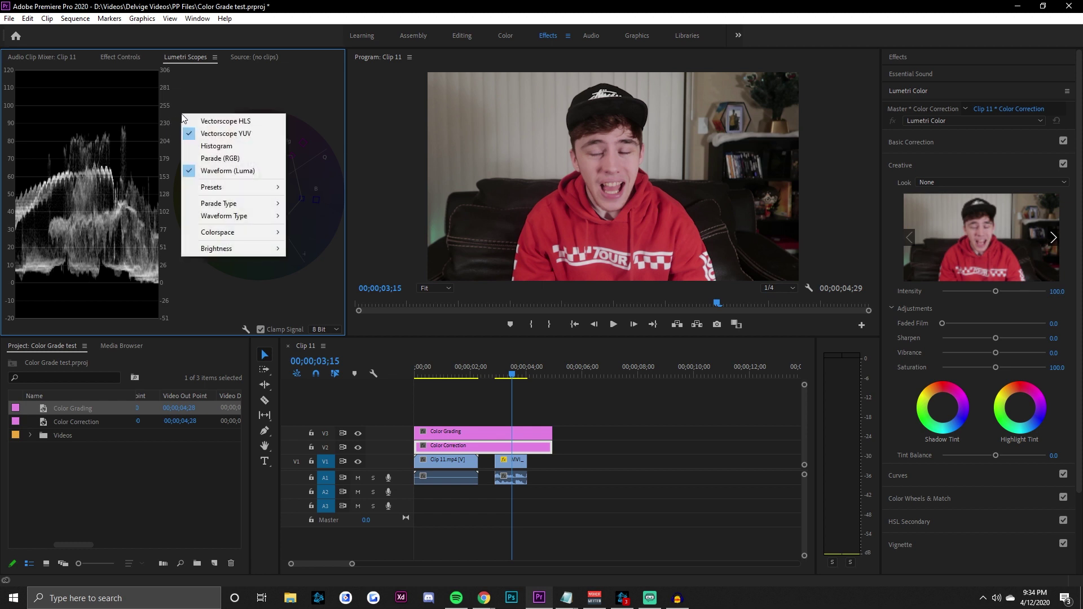
pyautogui.moveTo(262, 193)
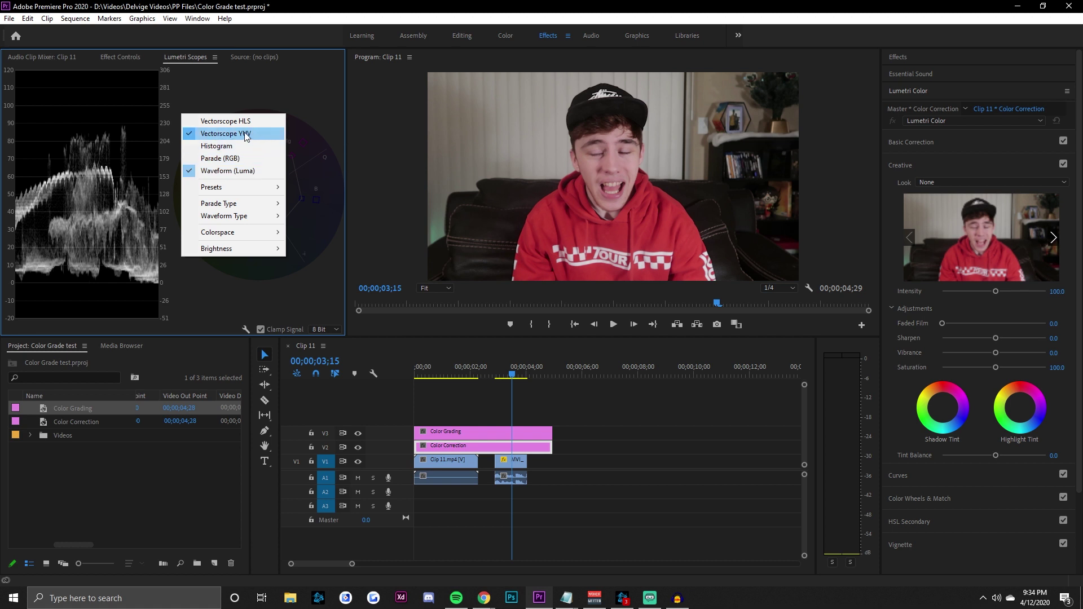
pyautogui.moveTo(257, 216)
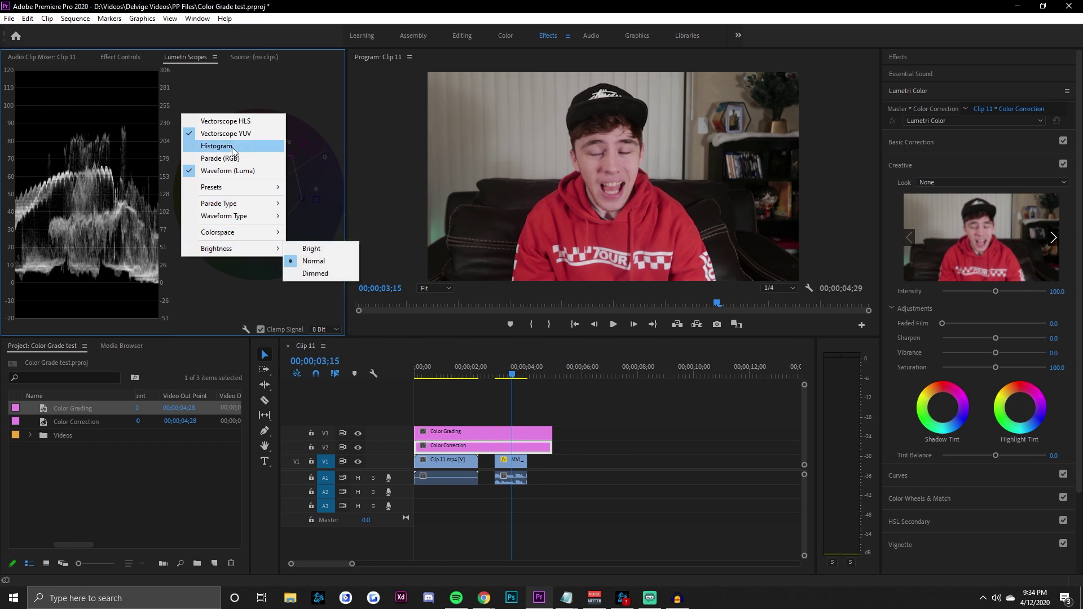
pyautogui.click(308, 297)
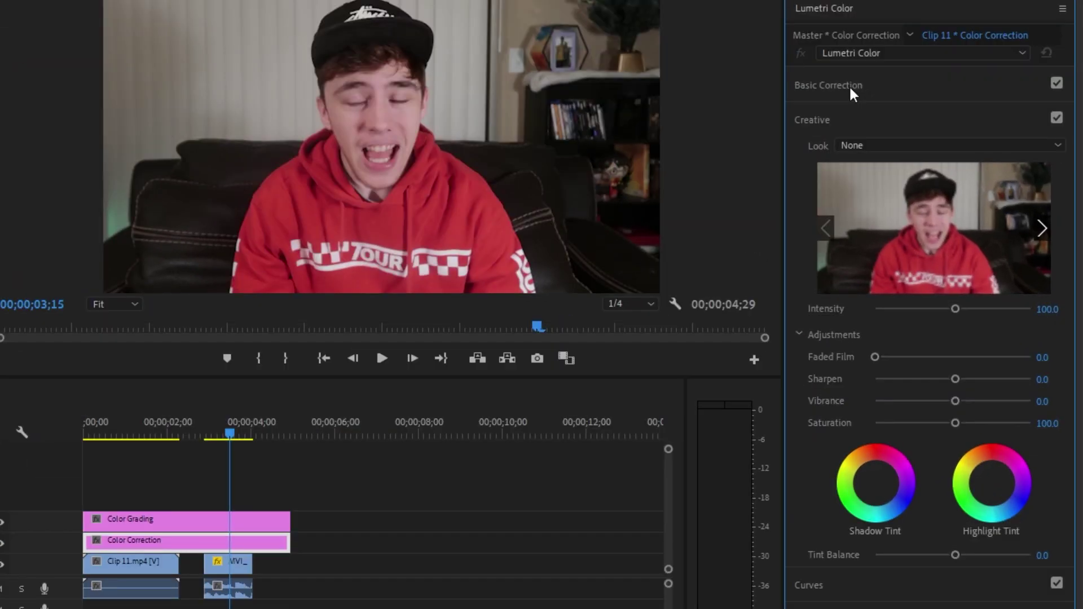
# - Raise Basic Correction Shadows to 36.2, then disable and re-enable the Color Correction clip to compare
pyautogui.click(926, 144)
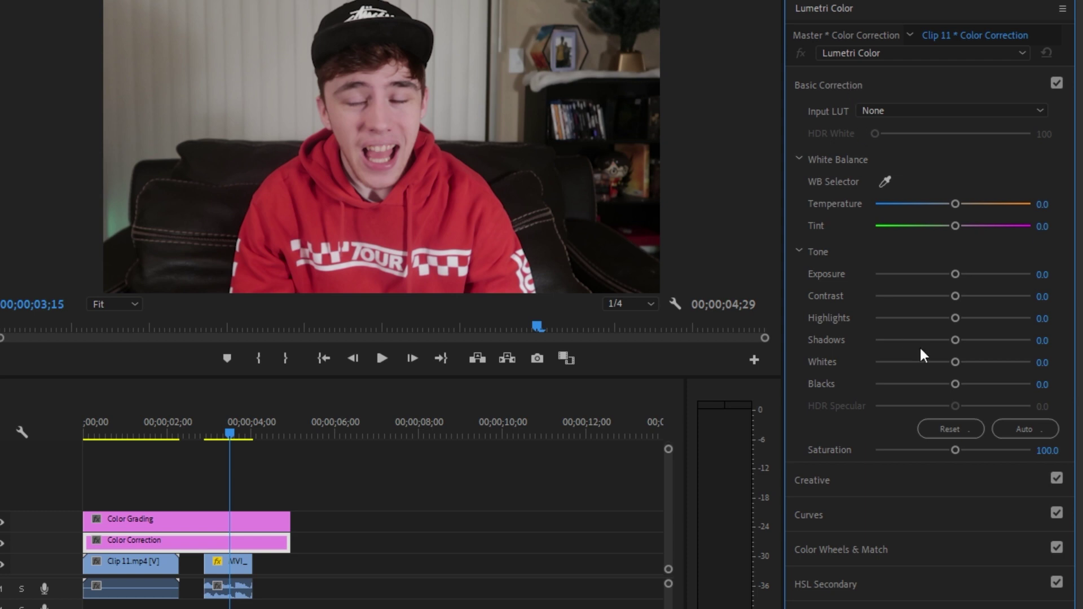
pyautogui.moveTo(956, 339); pyautogui.dragTo(980, 337)
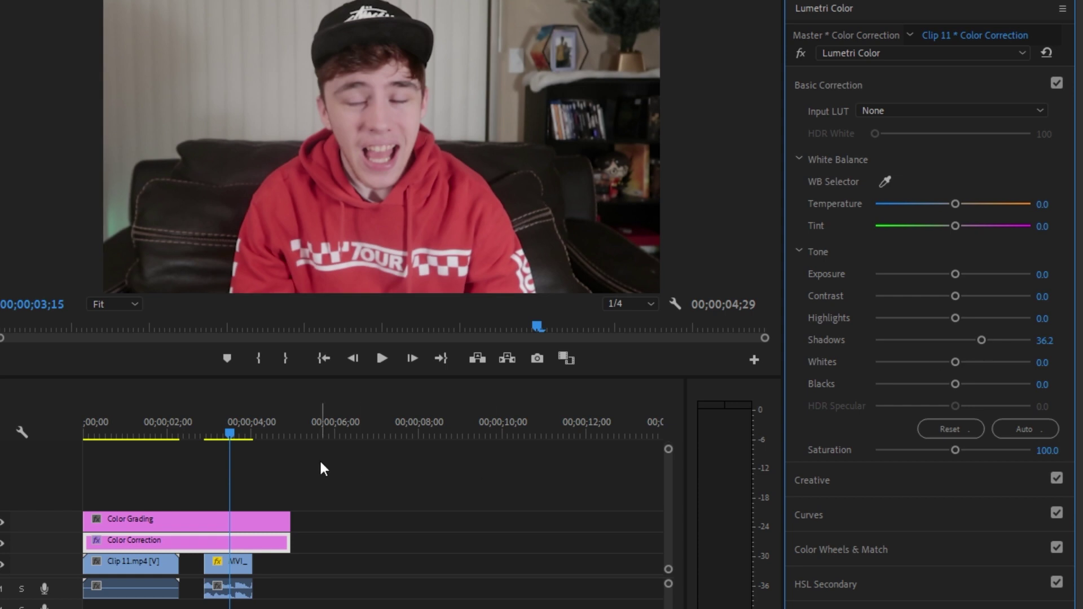
pyautogui.rightClick(214, 544)
pyautogui.click(316, 243)
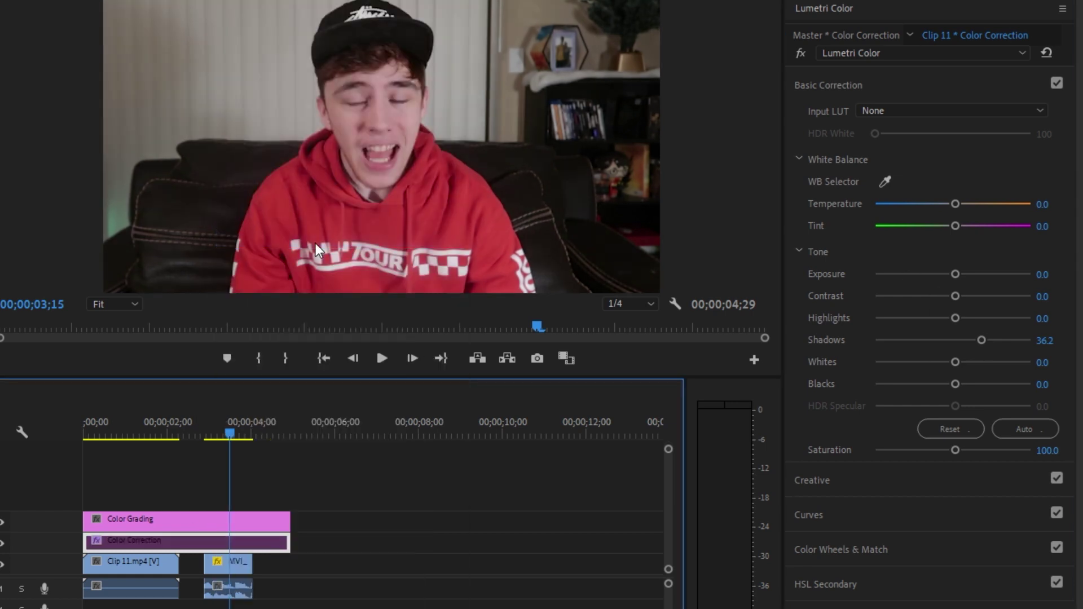
pyautogui.rightClick(249, 543)
pyautogui.click(317, 239)
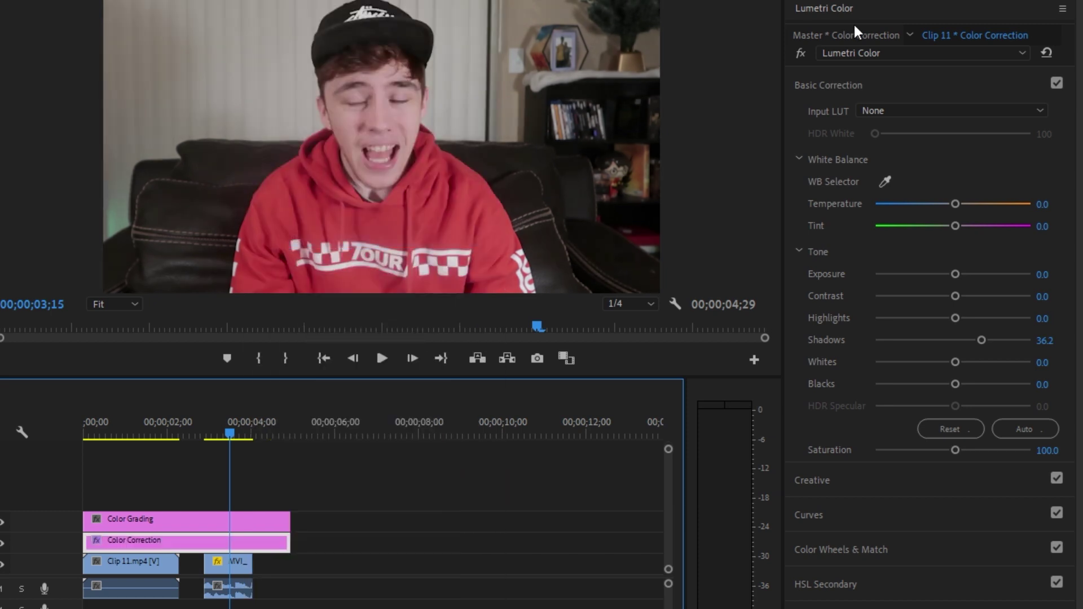
# - Compare the Lumetri effect on and off twice, then raise Blacks to 8.1
pyautogui.click(801, 53)
pyautogui.click(802, 53)
pyautogui.click(801, 53)
pyautogui.click(801, 53)
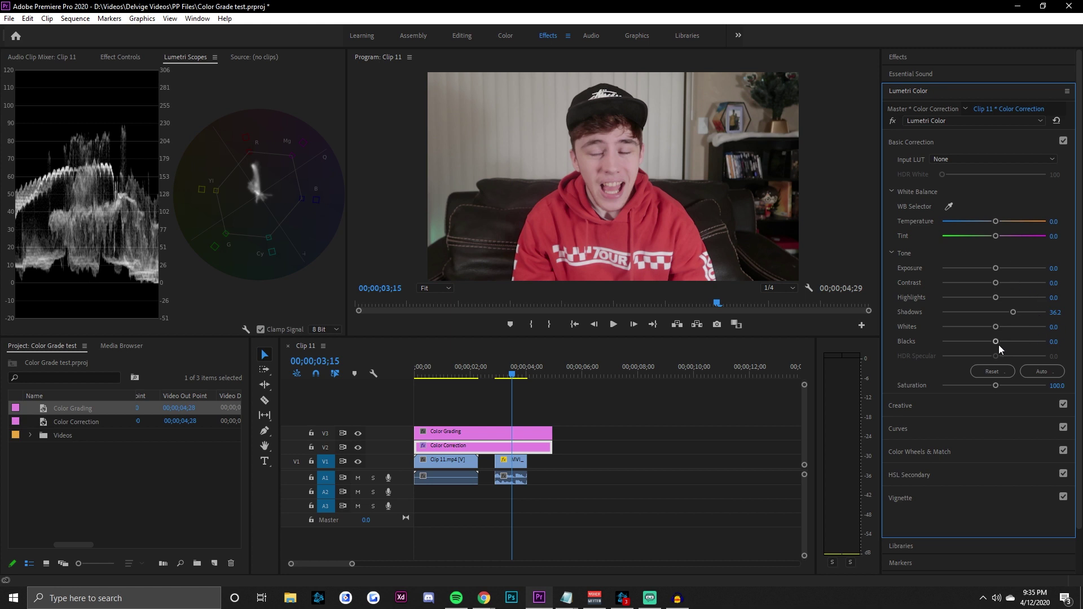
pyautogui.moveTo(996, 341); pyautogui.dragTo(1000, 343)
# - Shape an S-curve in RGB Curves with a lowered shadow point and raised highlight point
pyautogui.click(959, 434)
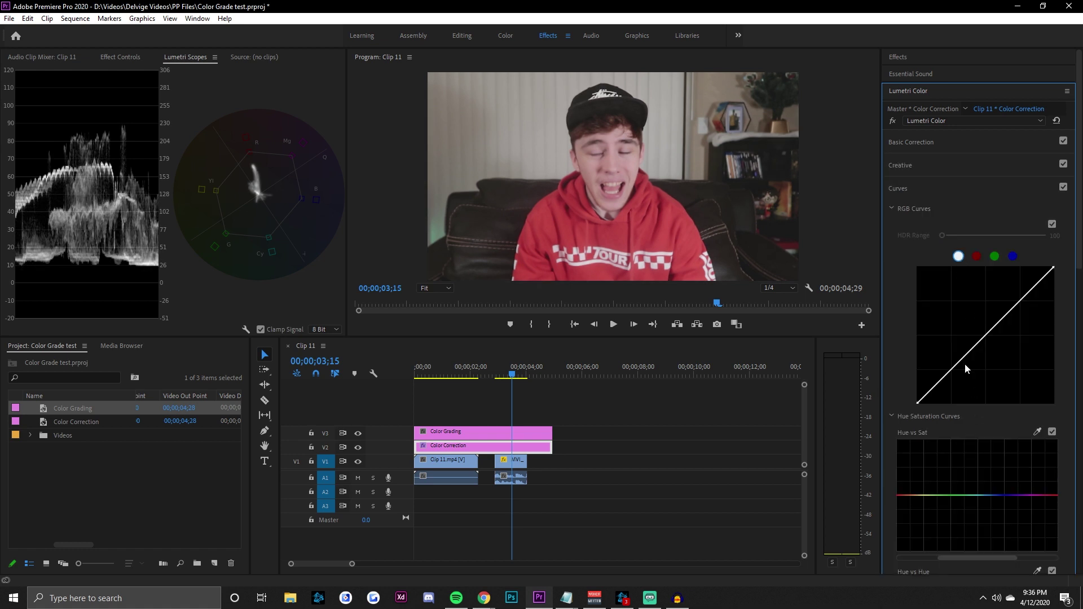
pyautogui.click(932, 393)
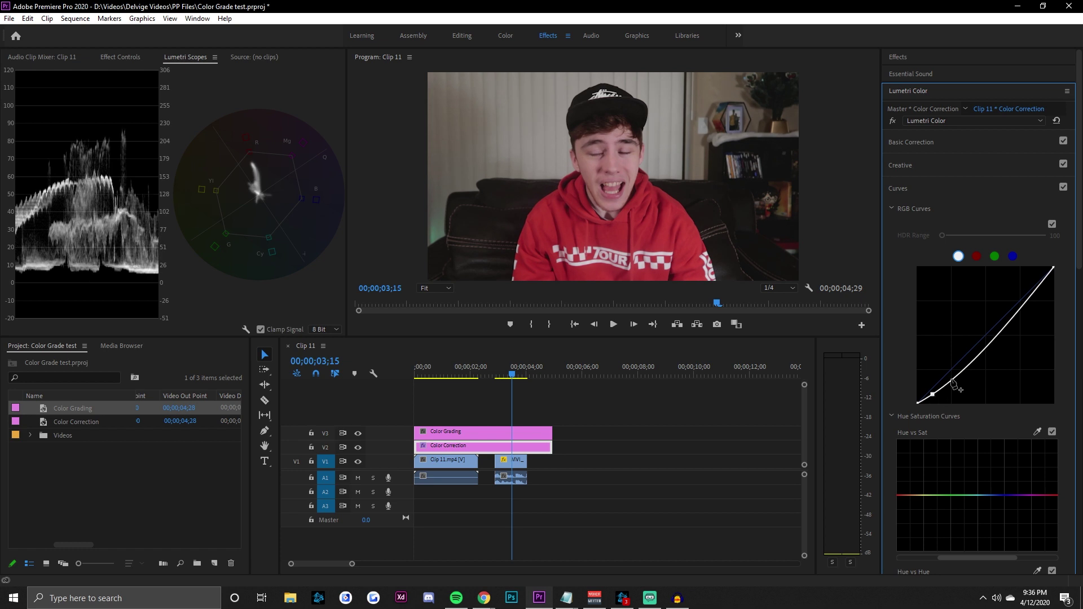
pyautogui.moveTo(1037, 293); pyautogui.dragTo(1028, 287)
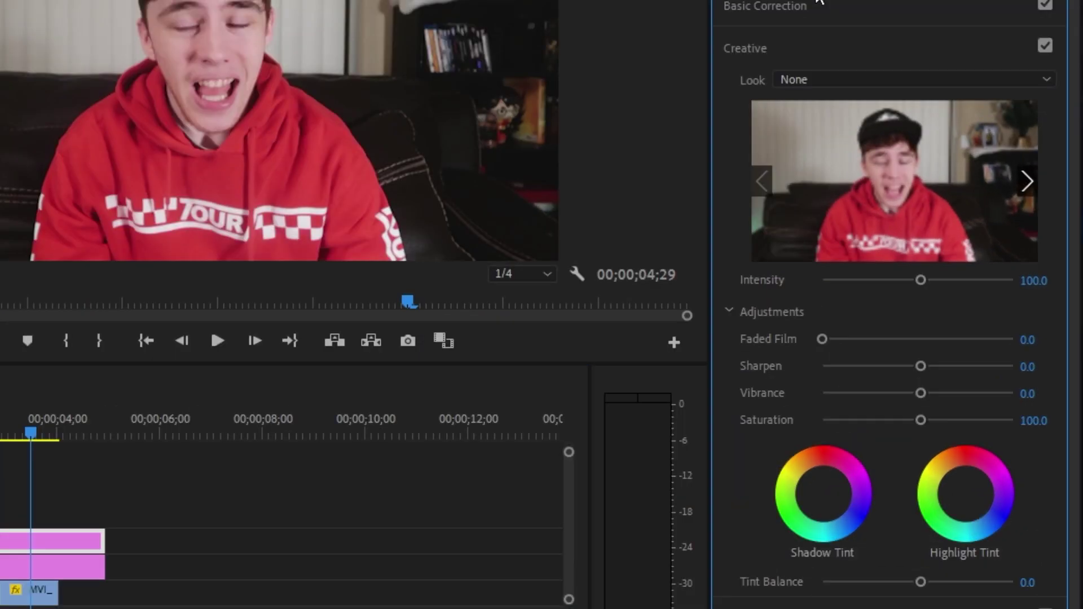
# - Switch between Basic Correction and Creative, then open the Creative Look list still set to None
pyautogui.click(819, 6)
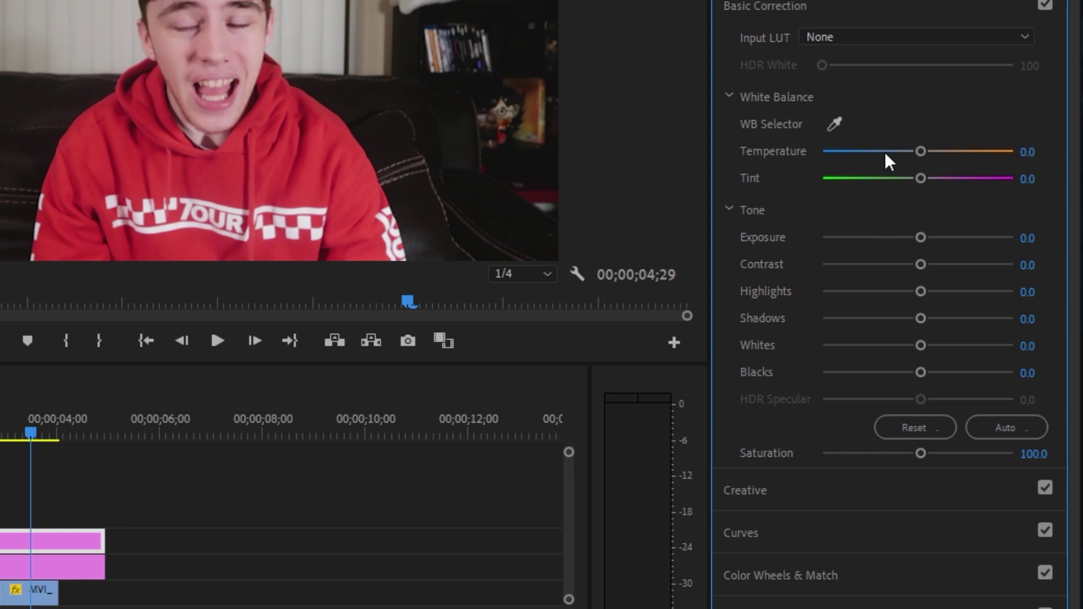
pyautogui.click(831, 495)
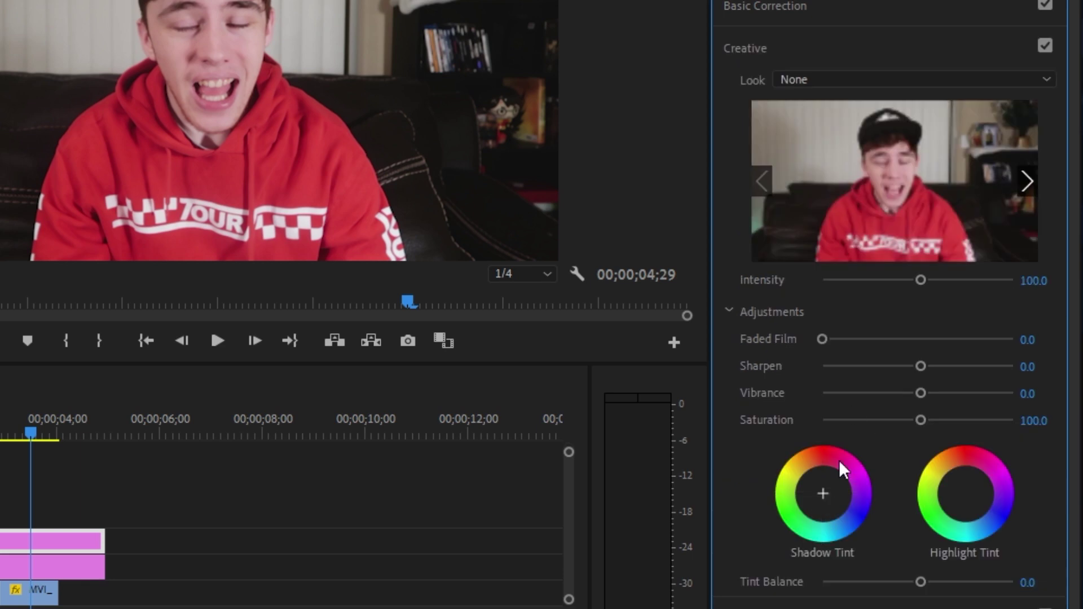
pyautogui.click(837, 75)
pyautogui.click(838, 80)
pyautogui.click(857, 5)
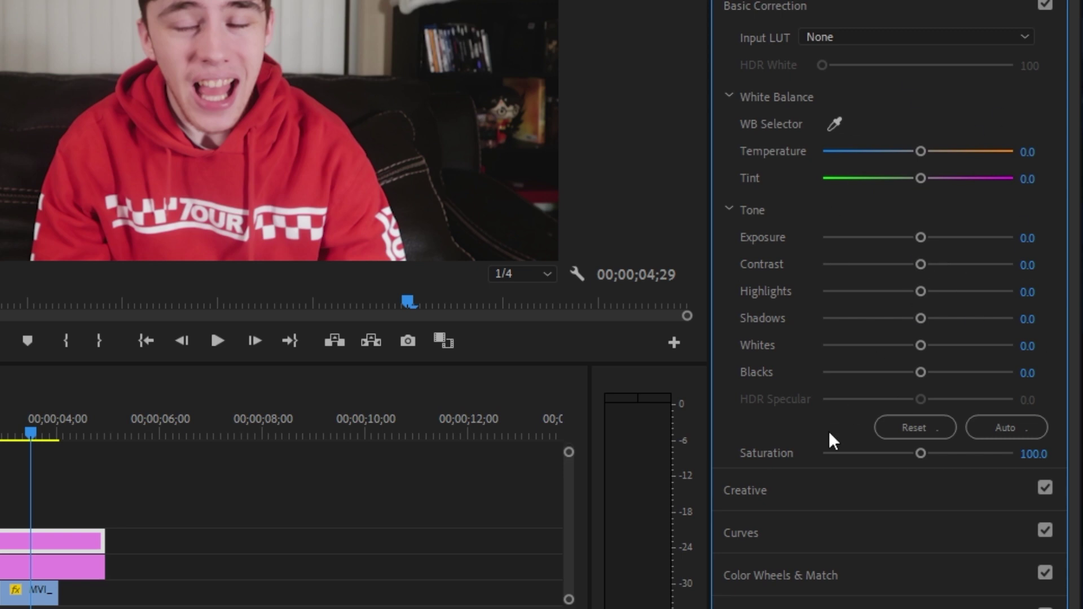
pyautogui.click(840, 489)
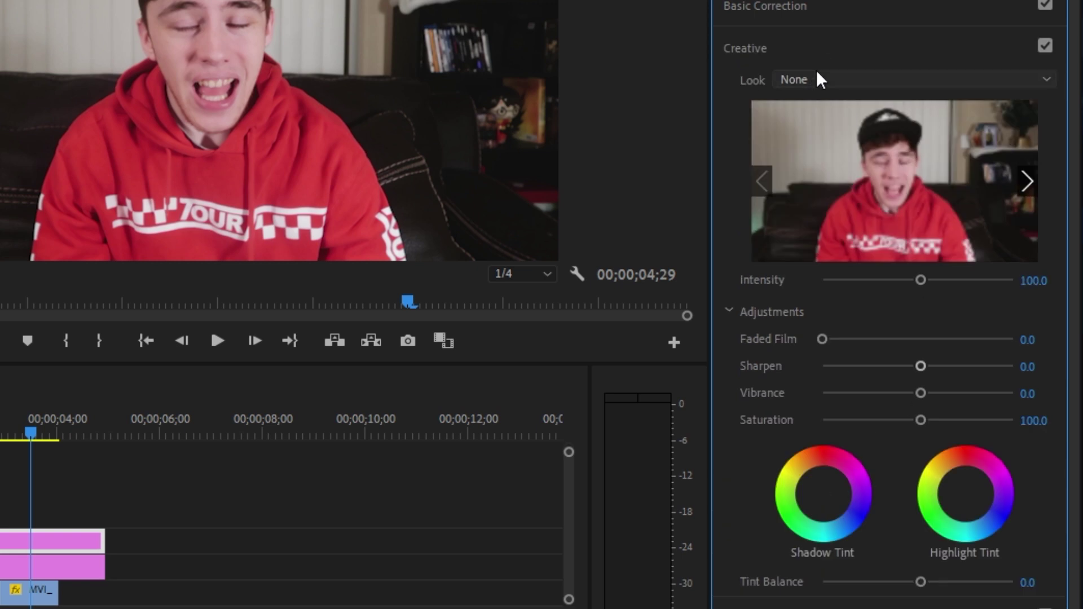
pyautogui.click(863, 82)
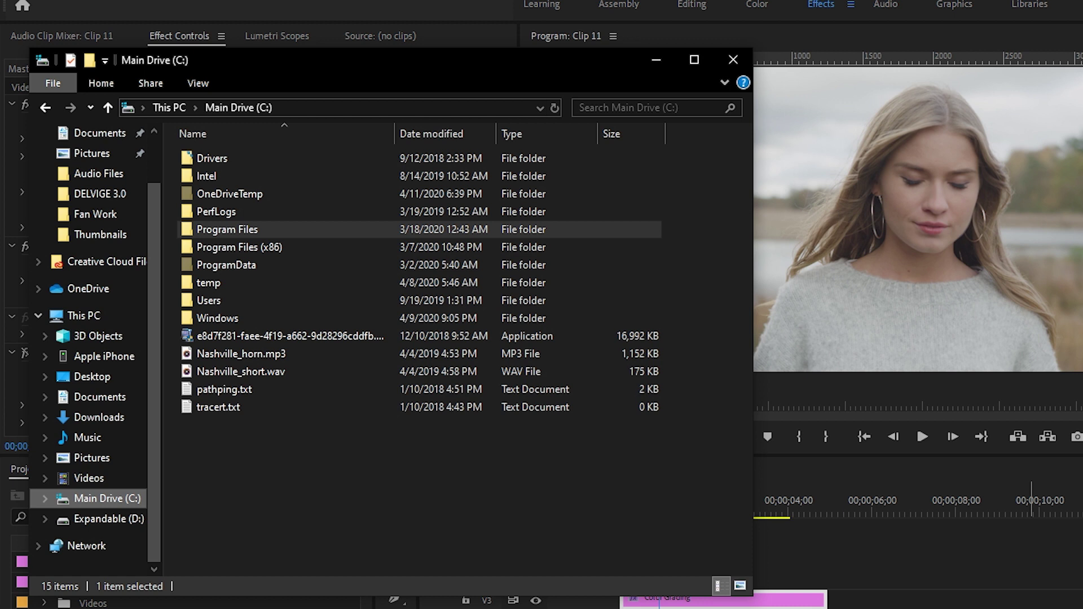
# - Navigate File Explorer to Program Files\Adobe\Adobe Premiere Pro 2020\Lumetri\LUTs
pyautogui.hotkey('alt', 'Tab')
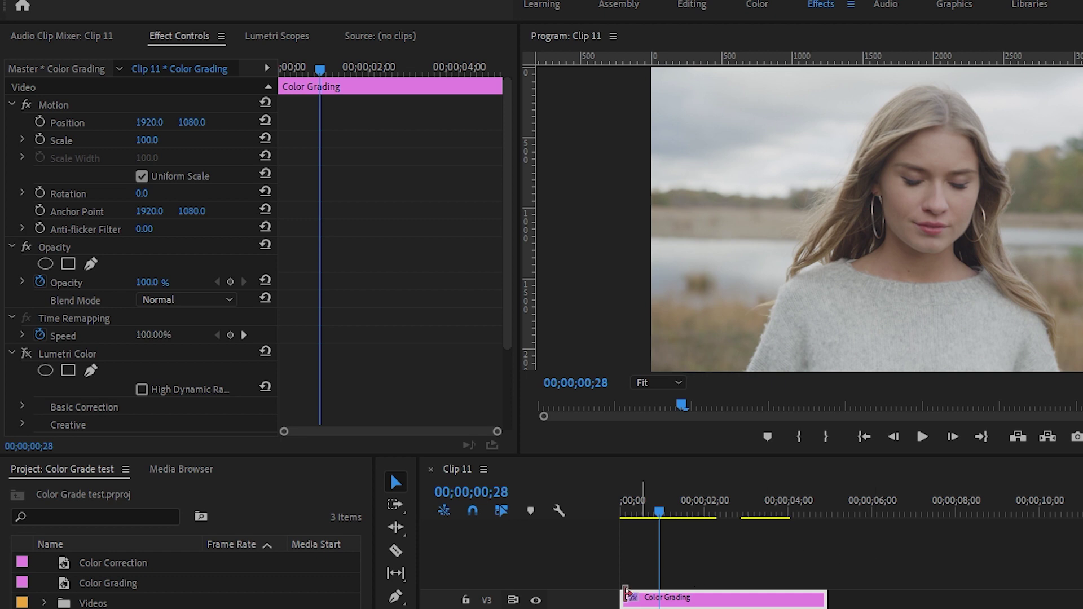
pyautogui.hotkey('alt', 'Tab')
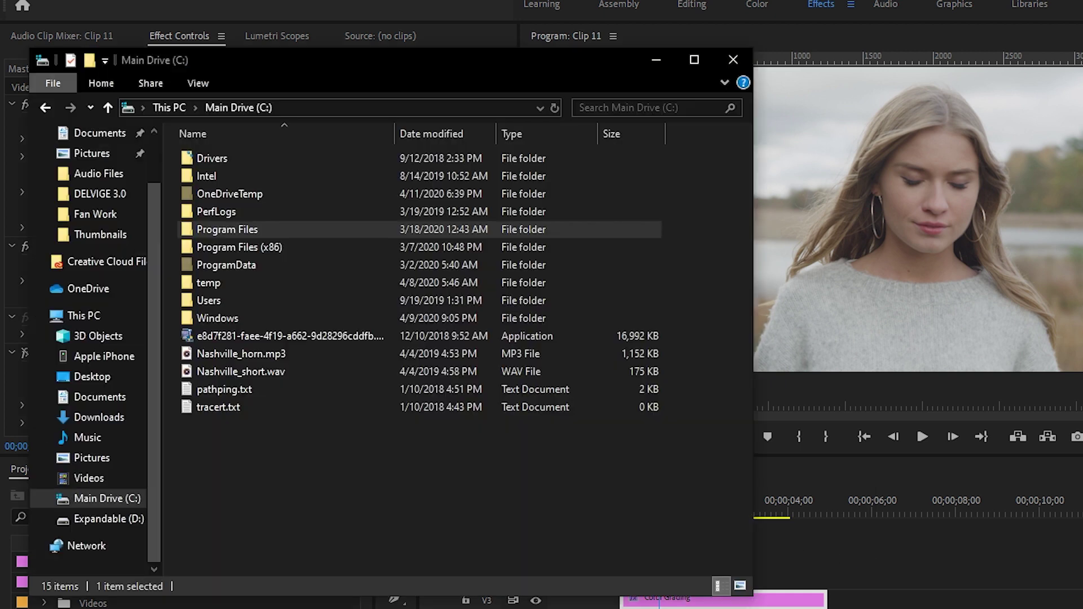
pyautogui.doubleClick(260, 228)
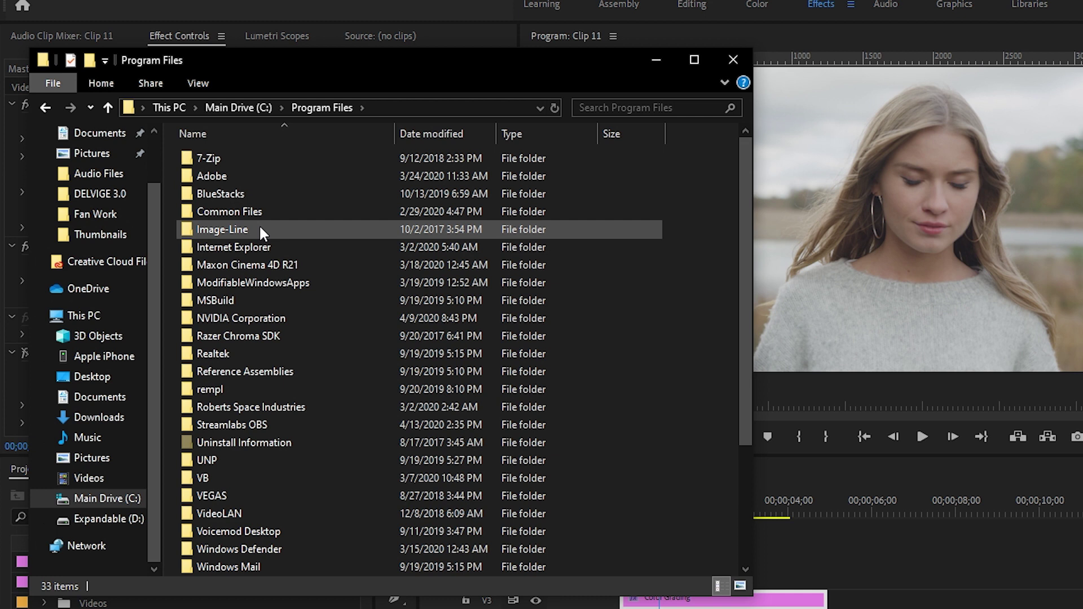
pyautogui.doubleClick(242, 177)
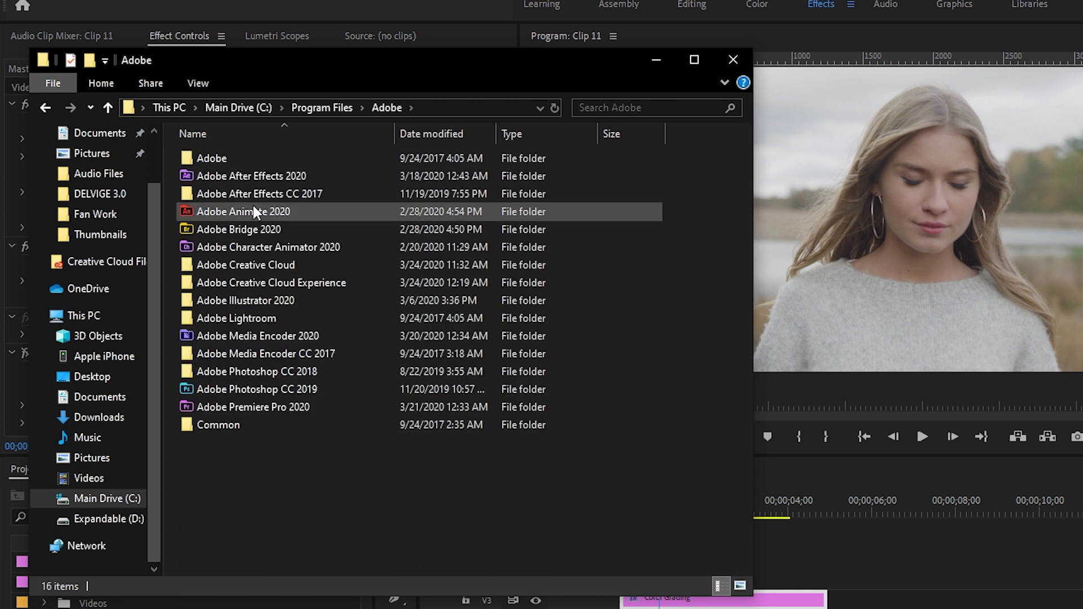
pyautogui.click(271, 408)
pyautogui.doubleClick(271, 407)
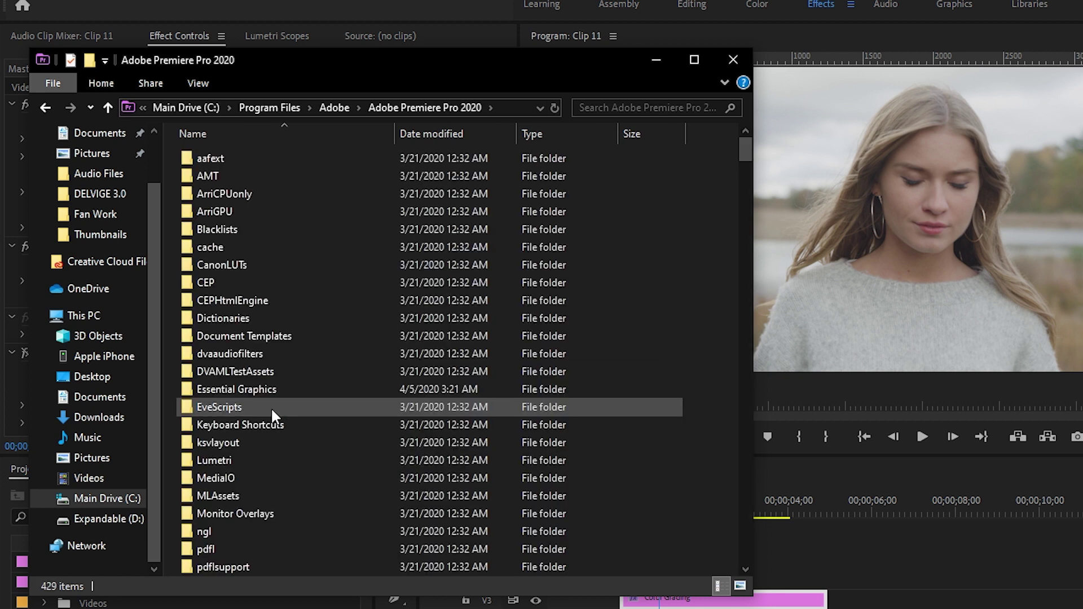
pyautogui.doubleClick(260, 458)
pyautogui.click(242, 264)
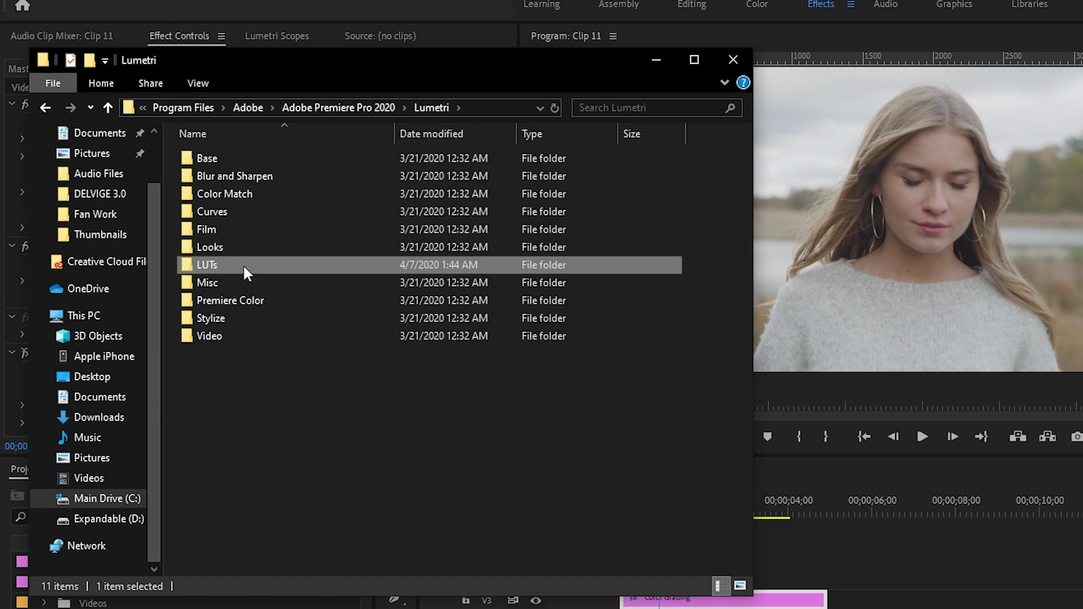
pyautogui.doubleClick(243, 264)
# - Browse the Creative, Technical and Legacy LUT subfolders, returning to LUTs each time
pyautogui.doubleClick(235, 158)
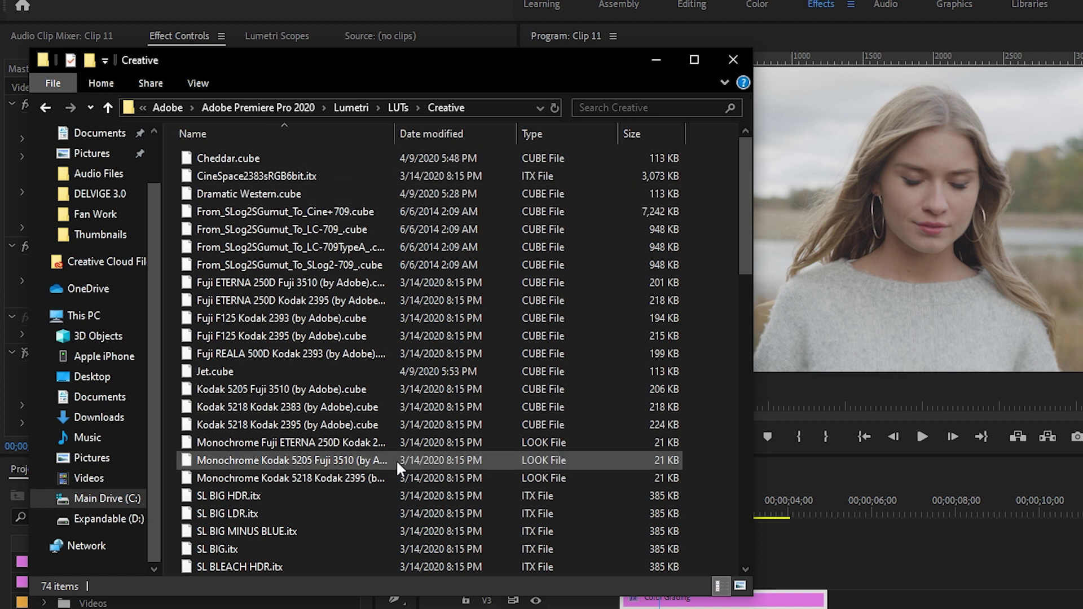
pyautogui.click(364, 108)
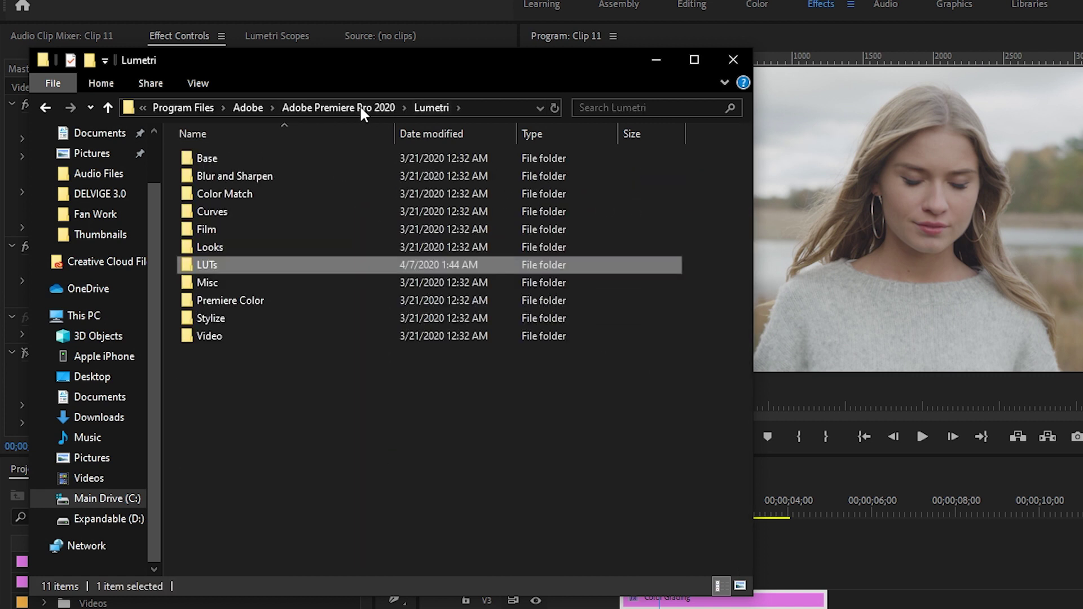
pyautogui.doubleClick(266, 265)
pyautogui.doubleClick(240, 195)
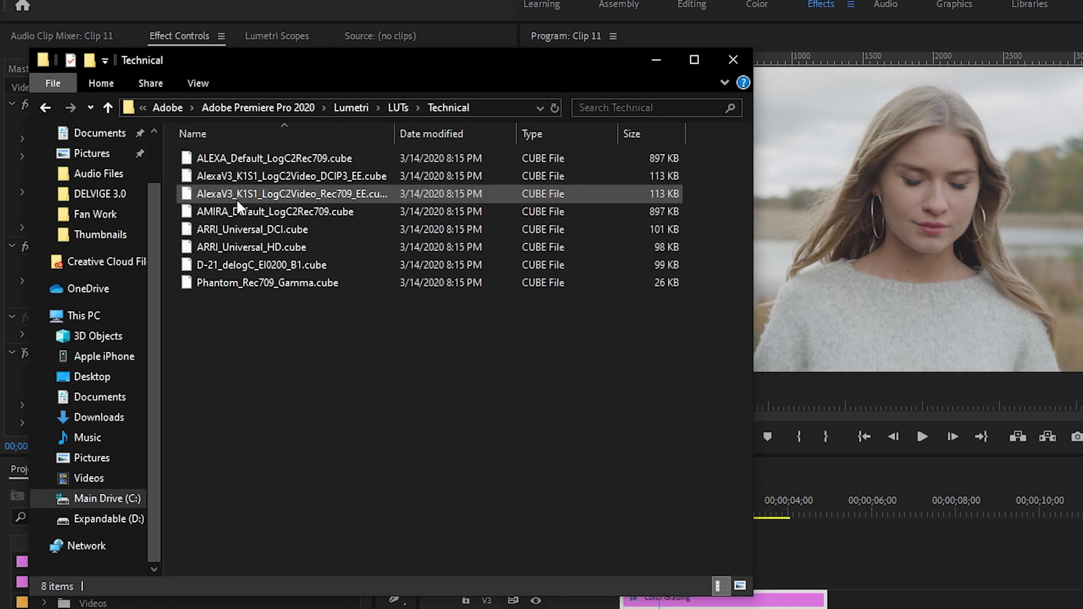
pyautogui.click(347, 107)
pyautogui.doubleClick(246, 263)
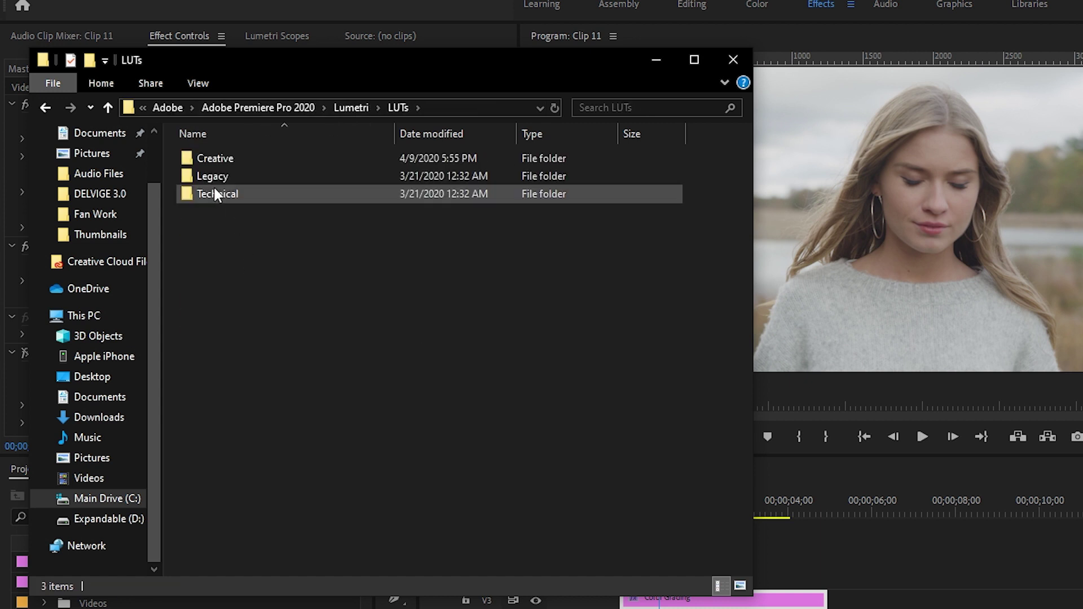
pyautogui.doubleClick(211, 178)
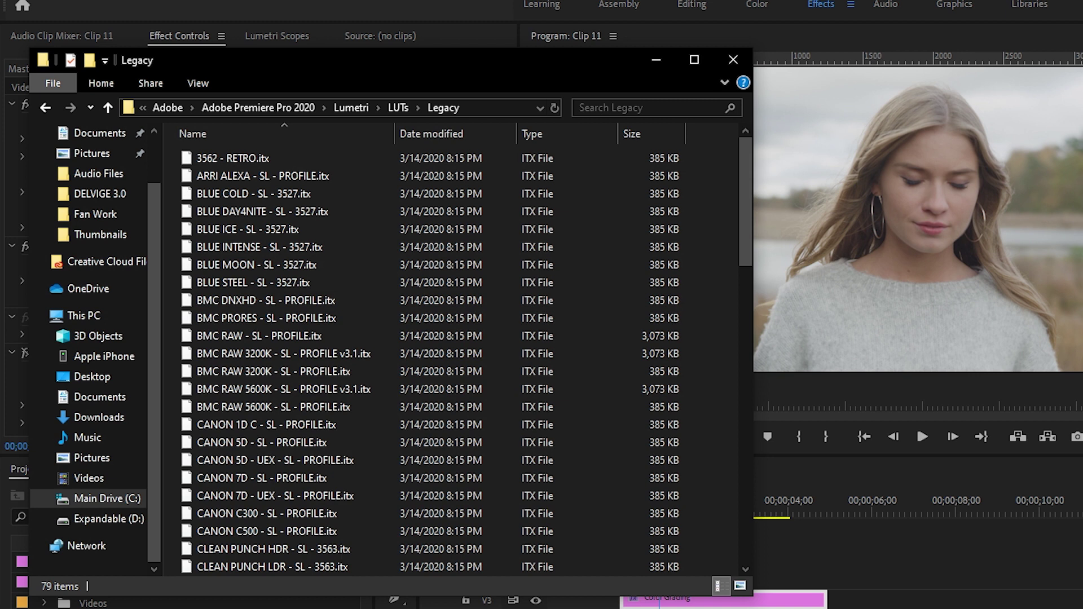
pyautogui.click(395, 109)
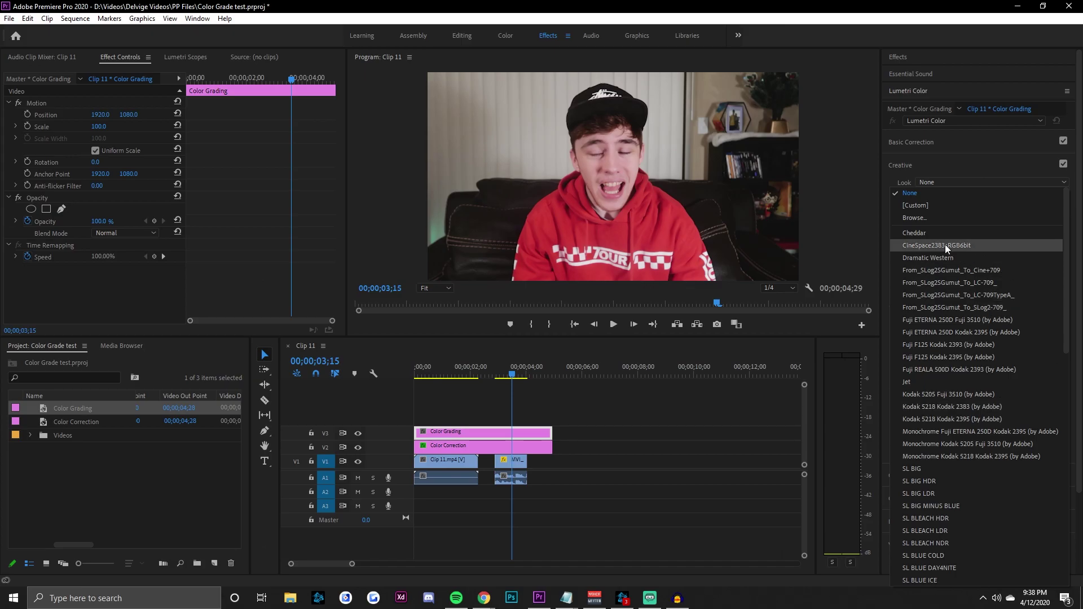
# - Cancel the Browse LUT dialog, then choose the Studio look from the Look list
pyautogui.scroll(-3, 976, 292)
pyautogui.scroll(3, 977, 292)
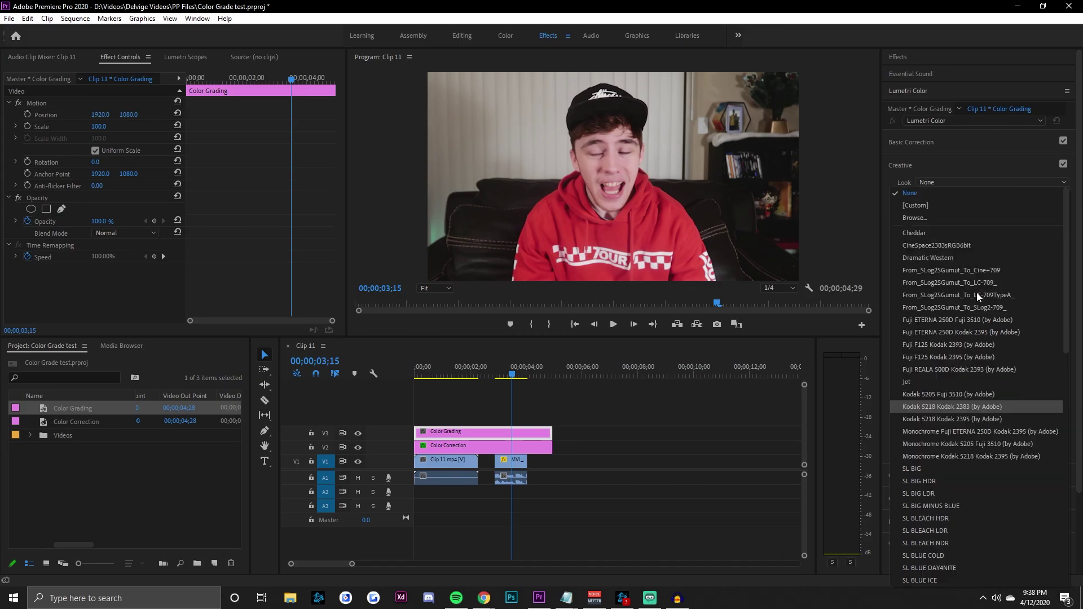
pyautogui.click(922, 220)
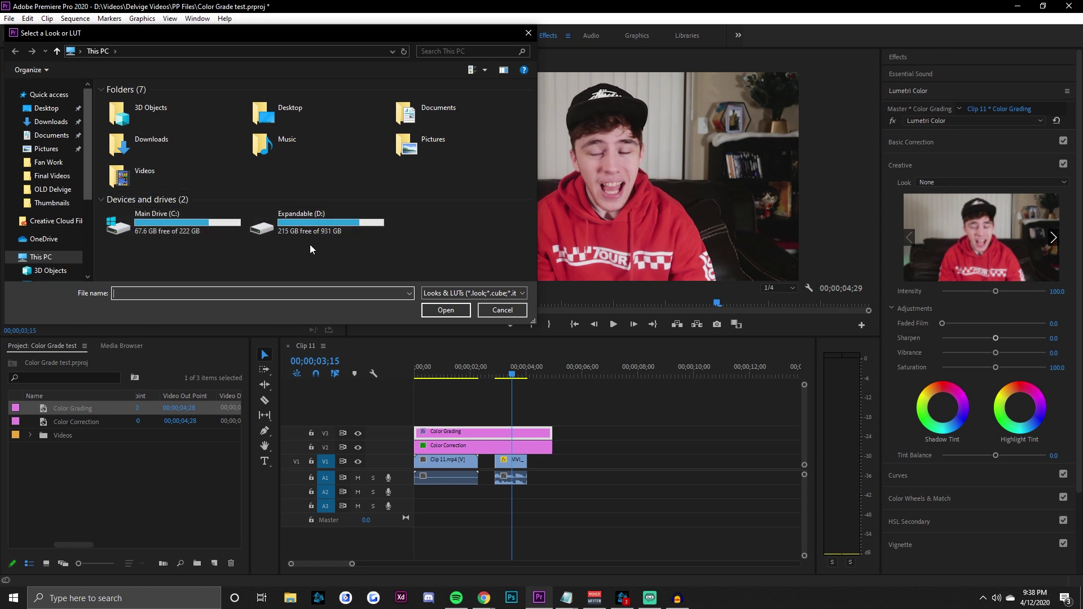
pyautogui.click(502, 311)
pyautogui.click(942, 183)
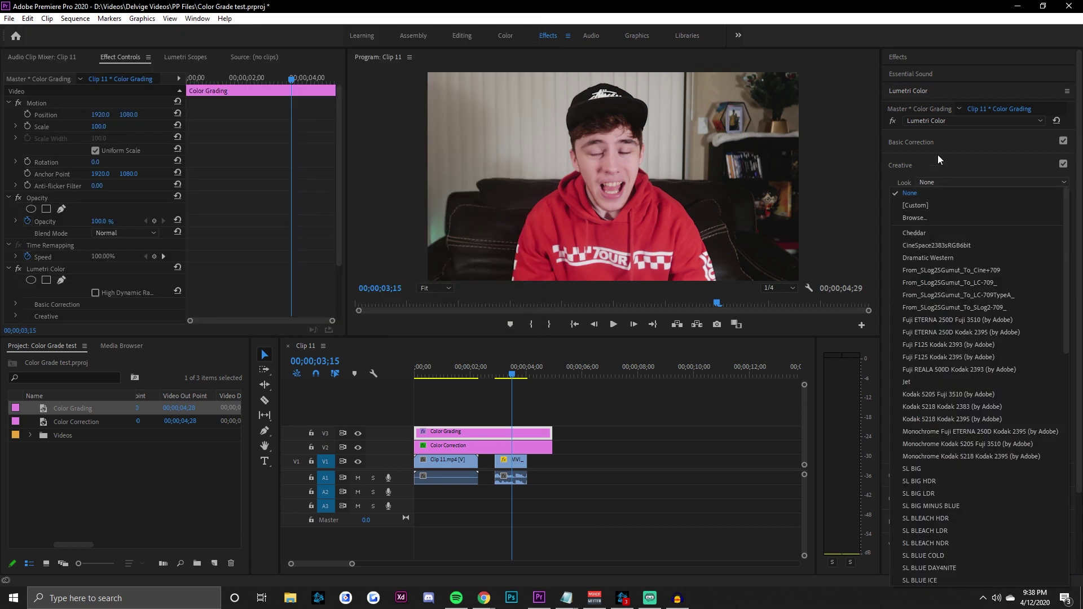
pyautogui.scroll(-6, 973, 441)
pyautogui.scroll(-10, 974, 441)
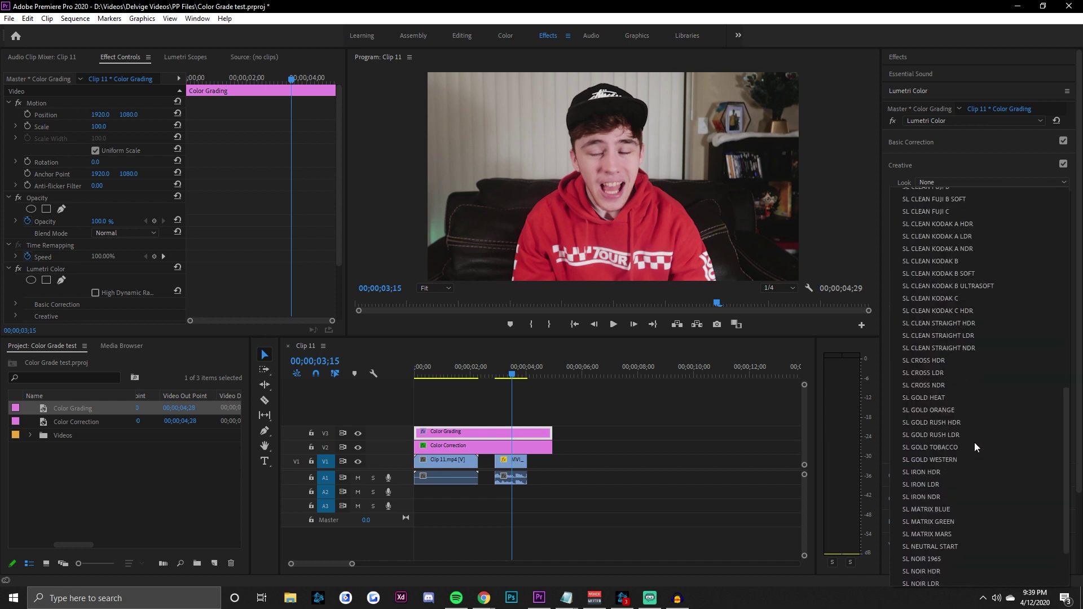
pyautogui.click(933, 570)
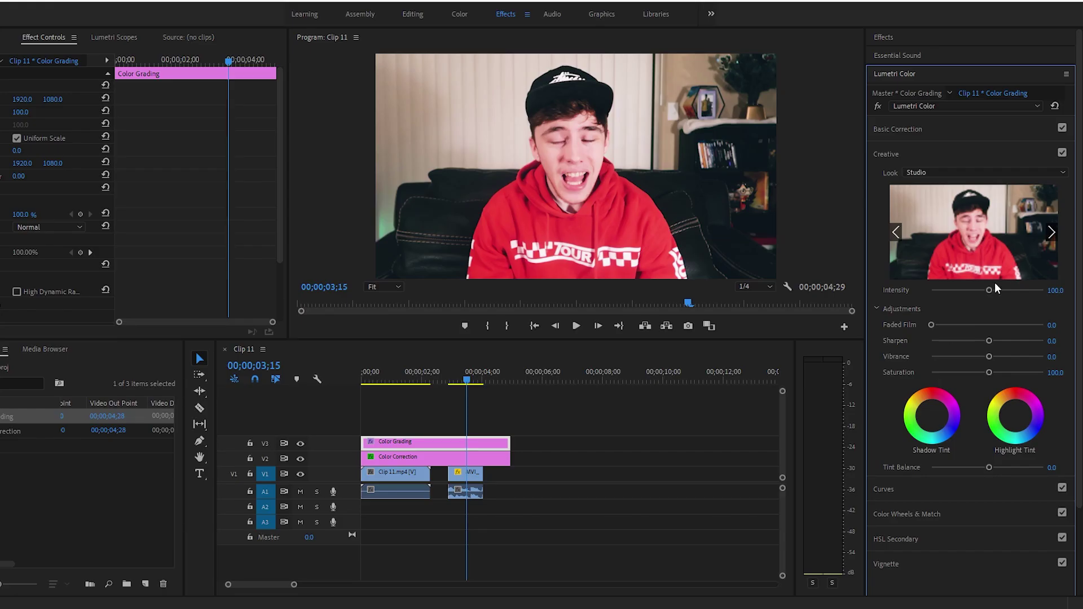
# - Lower the Studio look's Intensity, add Faded Film 29.7, cut Saturation to 91.9 and tint highlights slightly
pyautogui.moveTo(991, 289); pyautogui.dragTo(954, 292)
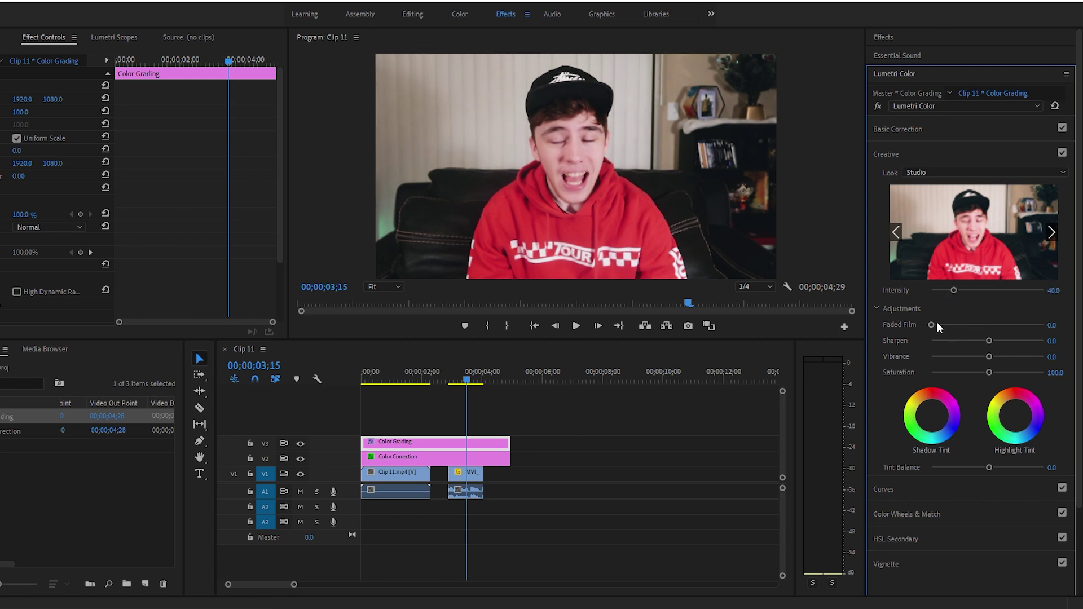
pyautogui.moveTo(933, 327); pyautogui.dragTo(966, 323)
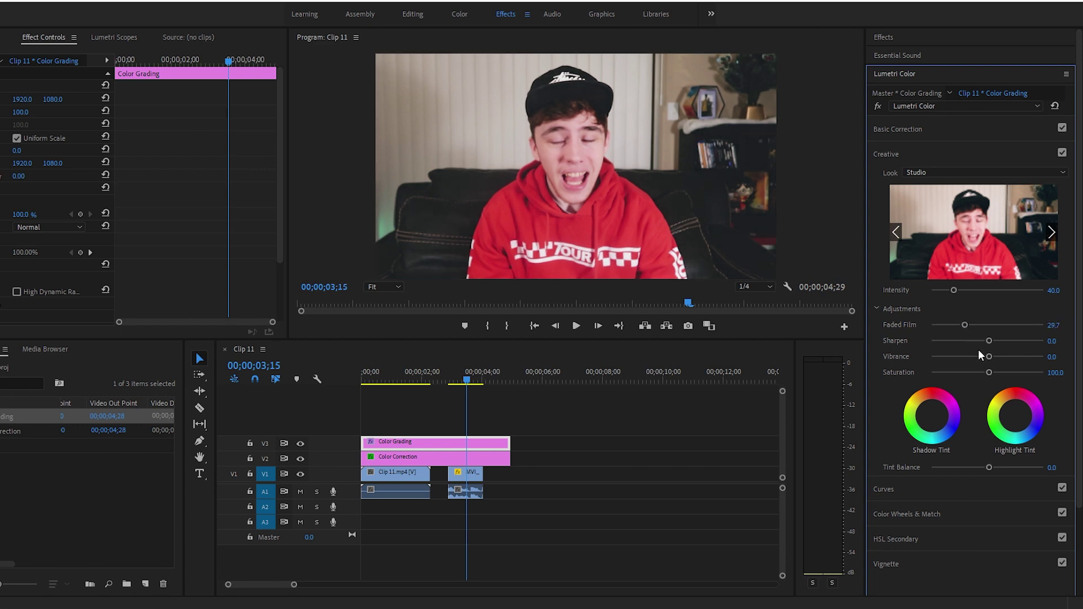
pyautogui.moveTo(989, 373); pyautogui.dragTo(982, 376)
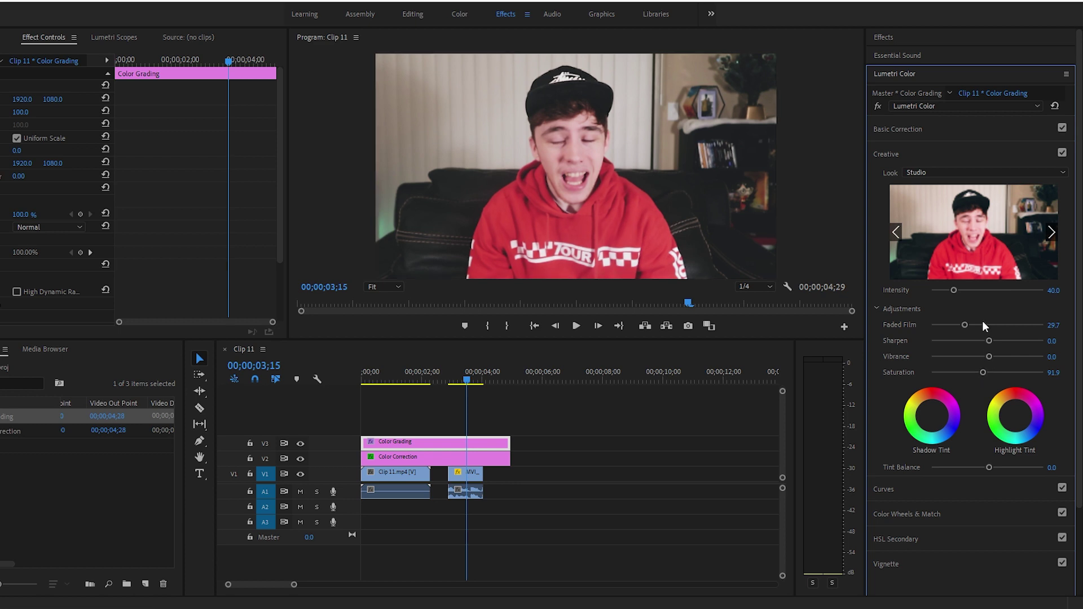
pyautogui.scroll(-2, 966, 468)
pyautogui.moveTo(1015, 358); pyautogui.dragTo(1015, 359)
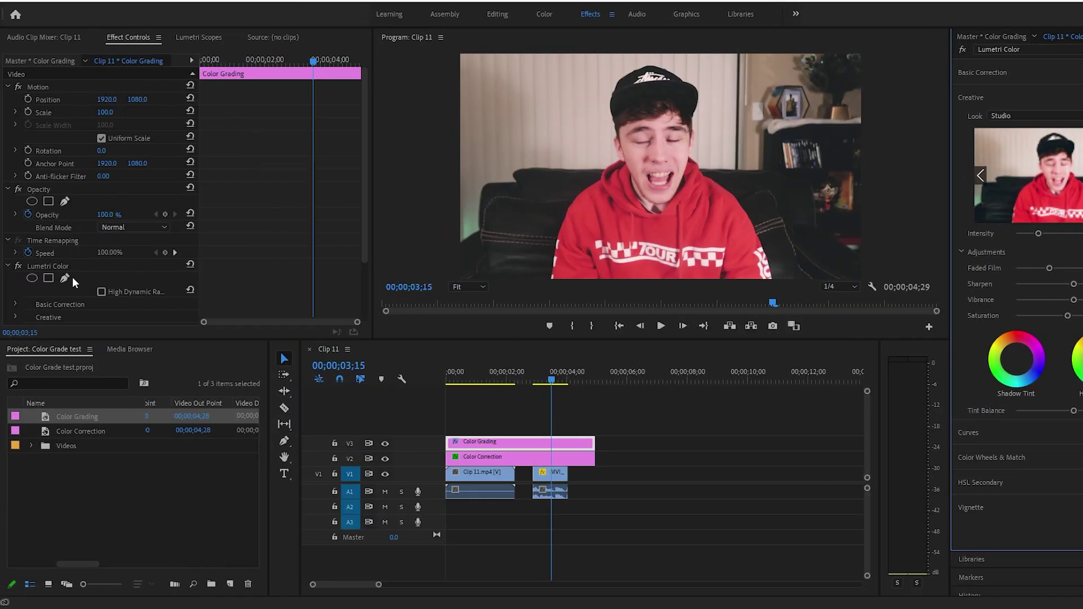
# - Delete and restore the layer's Lumetri Color effect, then pick the Cheddar creative look
pyautogui.click(97, 265)
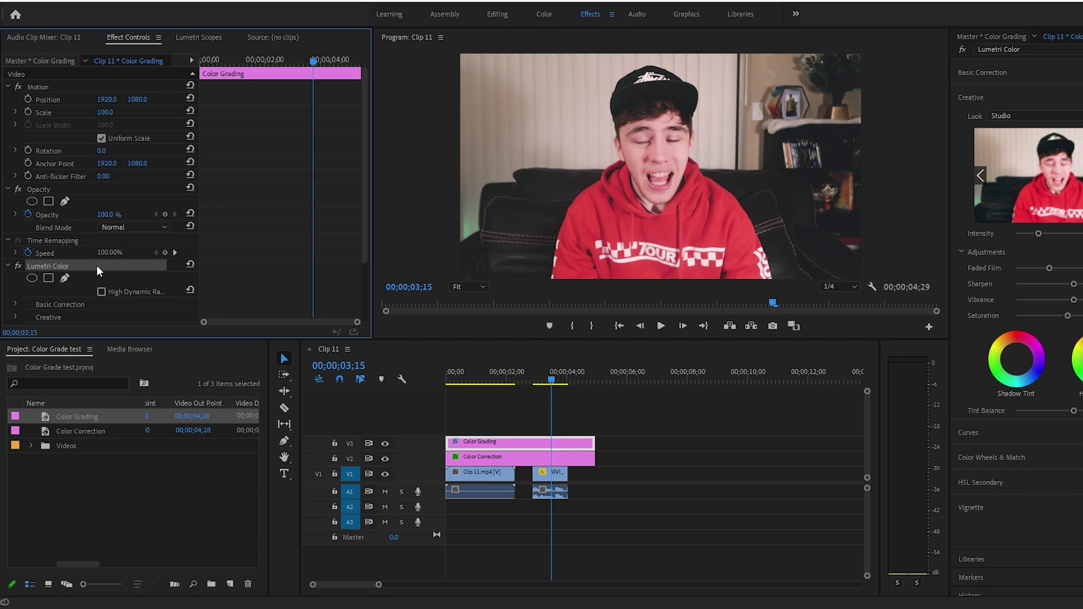
pyautogui.press('Delete')
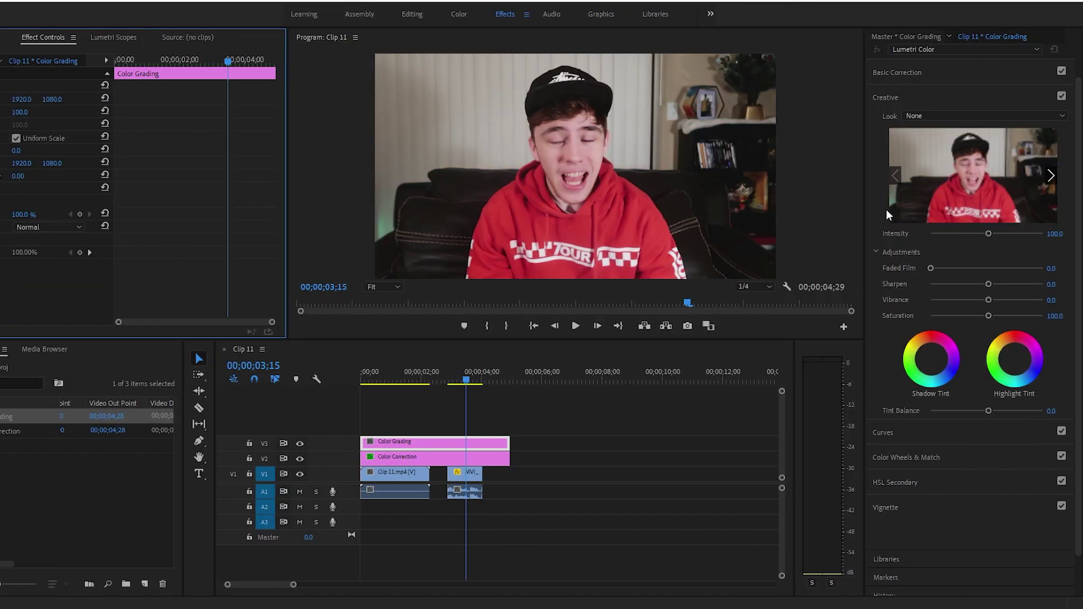
pyautogui.hotkey('ctrl', 'z')
pyautogui.click(928, 117)
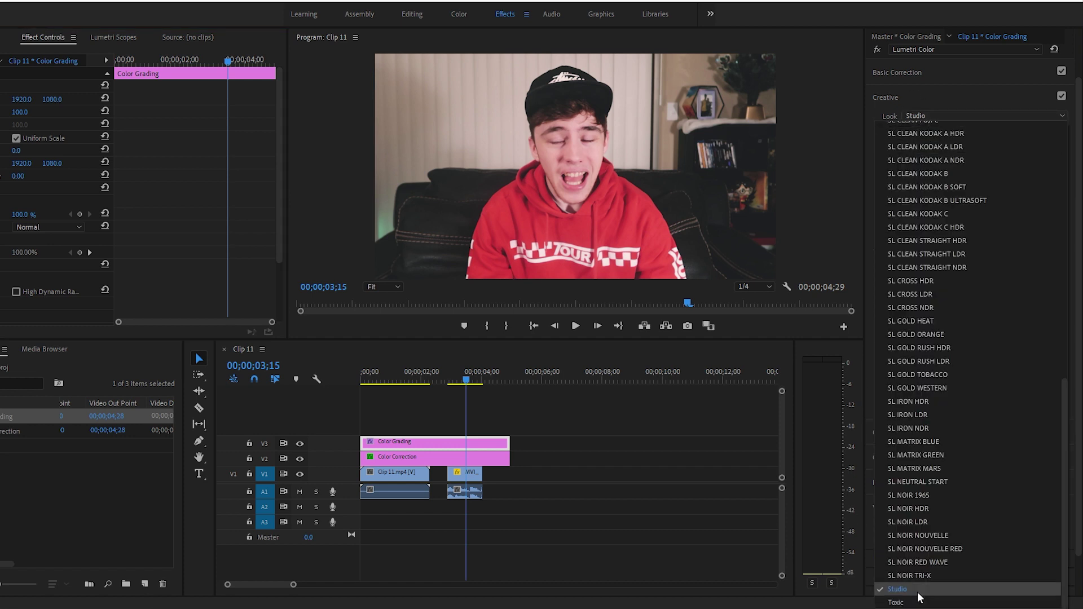
pyautogui.scroll(10, 927, 317)
pyautogui.scroll(5, 926, 317)
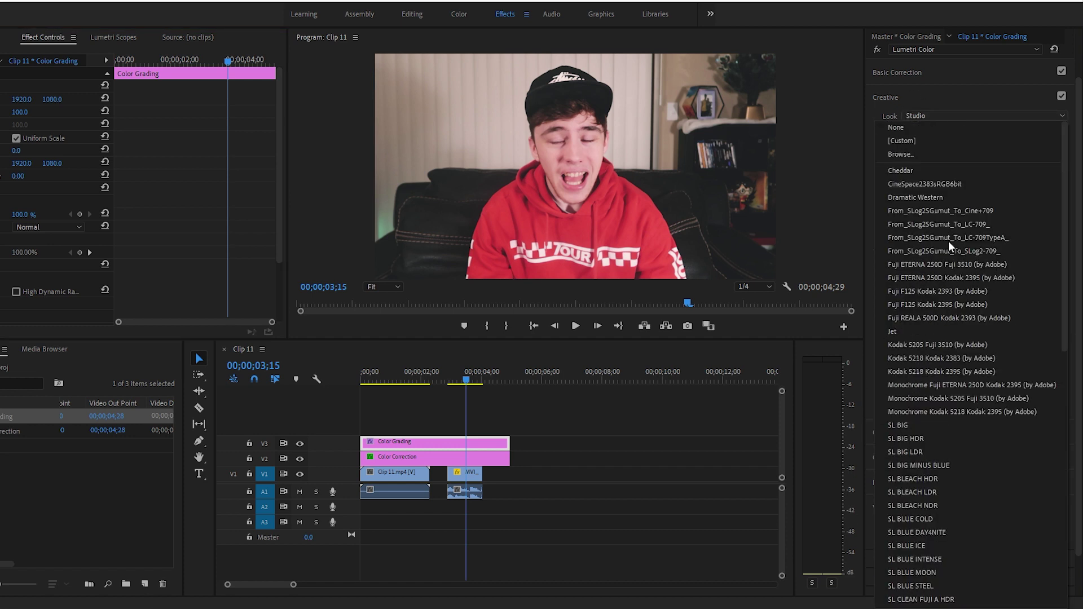
pyautogui.click(923, 168)
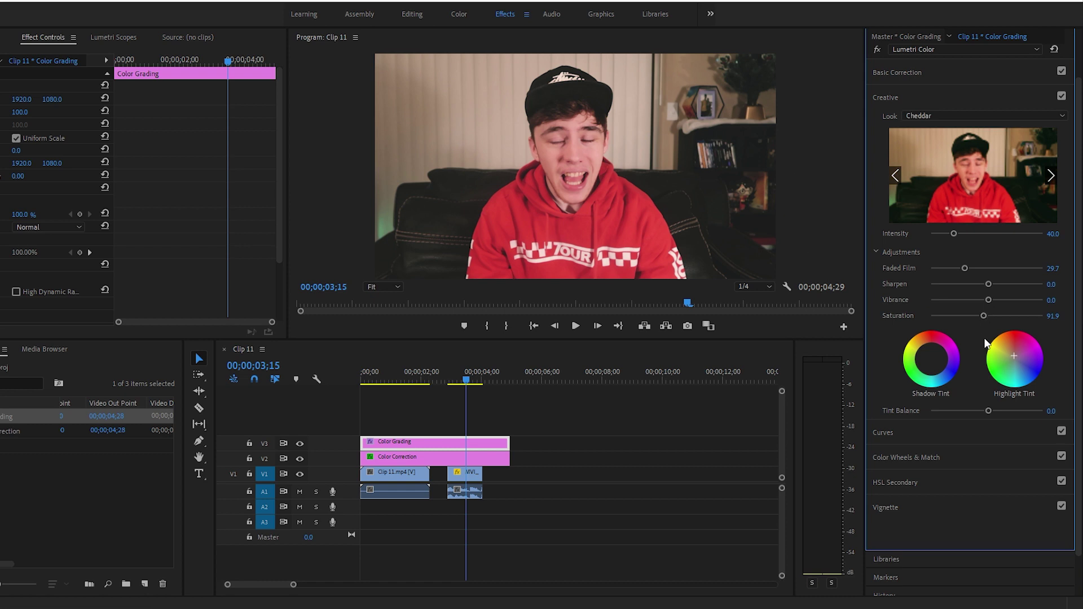
# - Nudge the Cheddar grade's shadow and highlight tints, compare it off and on, and return to the earlier shot
pyautogui.moveTo(931, 362); pyautogui.dragTo(936, 363)
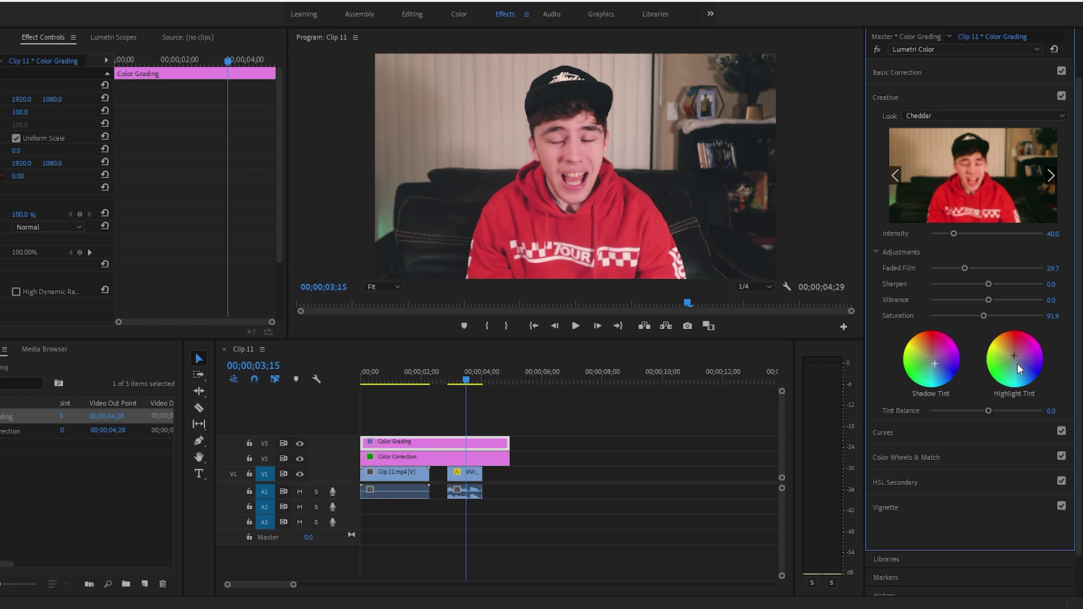
pyautogui.moveTo(1012, 357); pyautogui.dragTo(1013, 355)
pyautogui.click(876, 51)
pyautogui.click(876, 51)
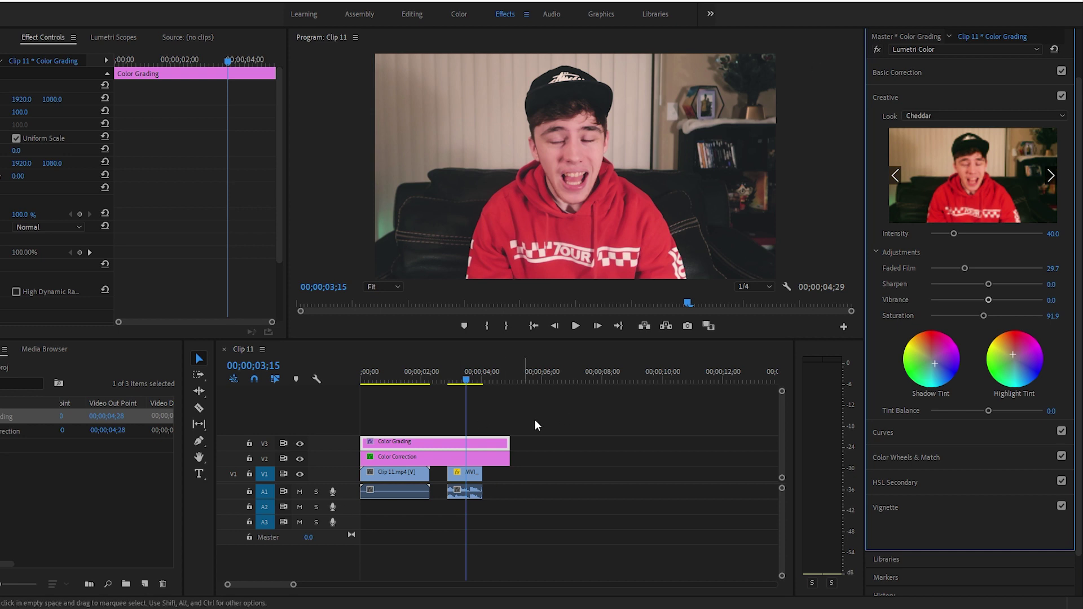
pyautogui.moveTo(469, 383); pyautogui.dragTo(389, 399)
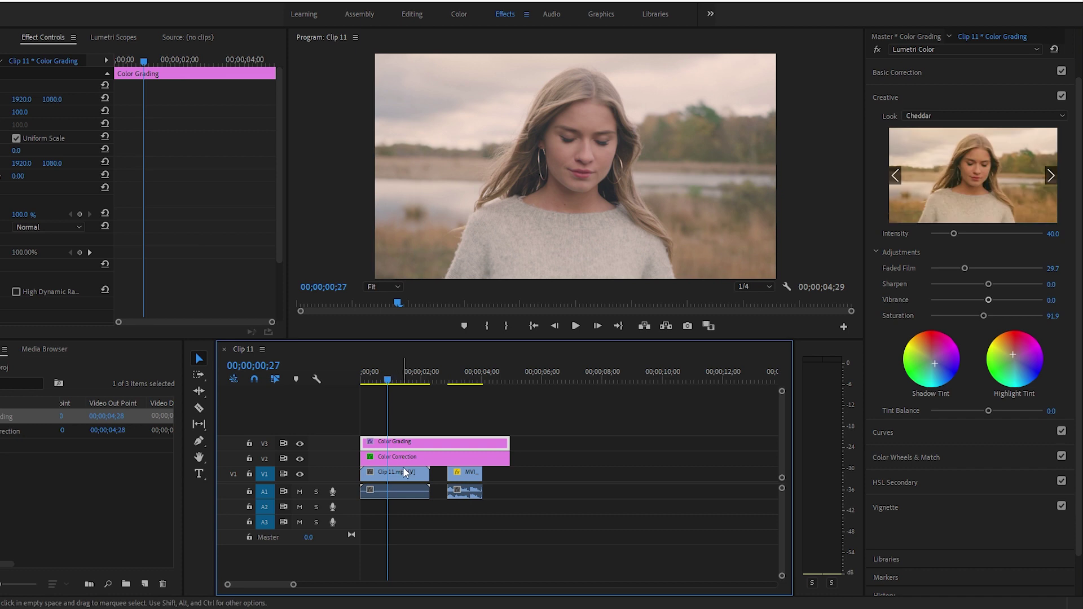
# - Reset Intensity to 100, Faded Film to 0, Saturation to 100 and the shadow tint to neutral
pyautogui.doubleClick(959, 233)
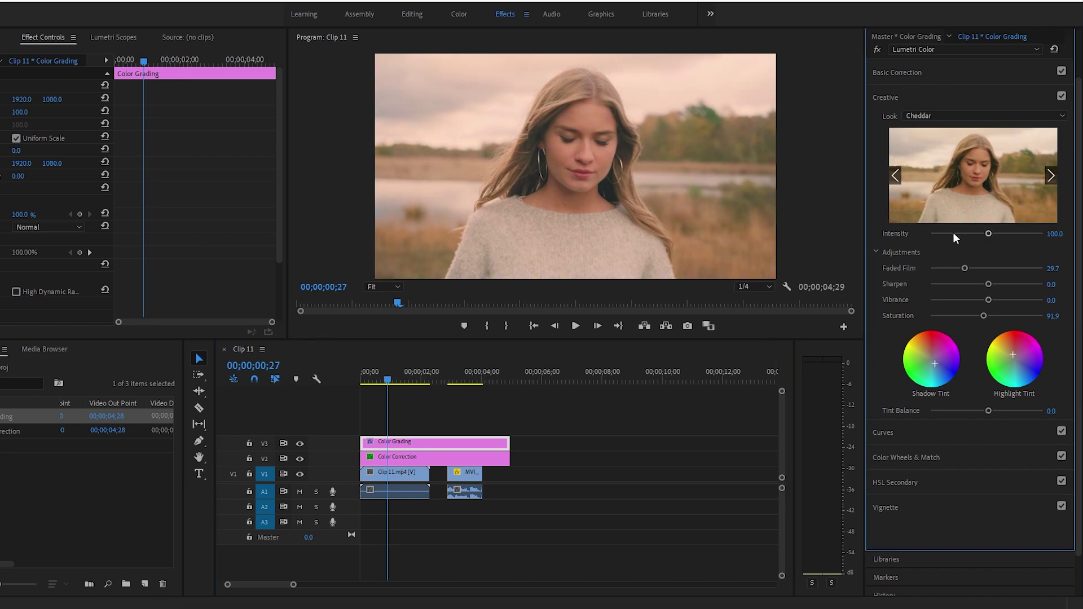
pyautogui.doubleClick(980, 268)
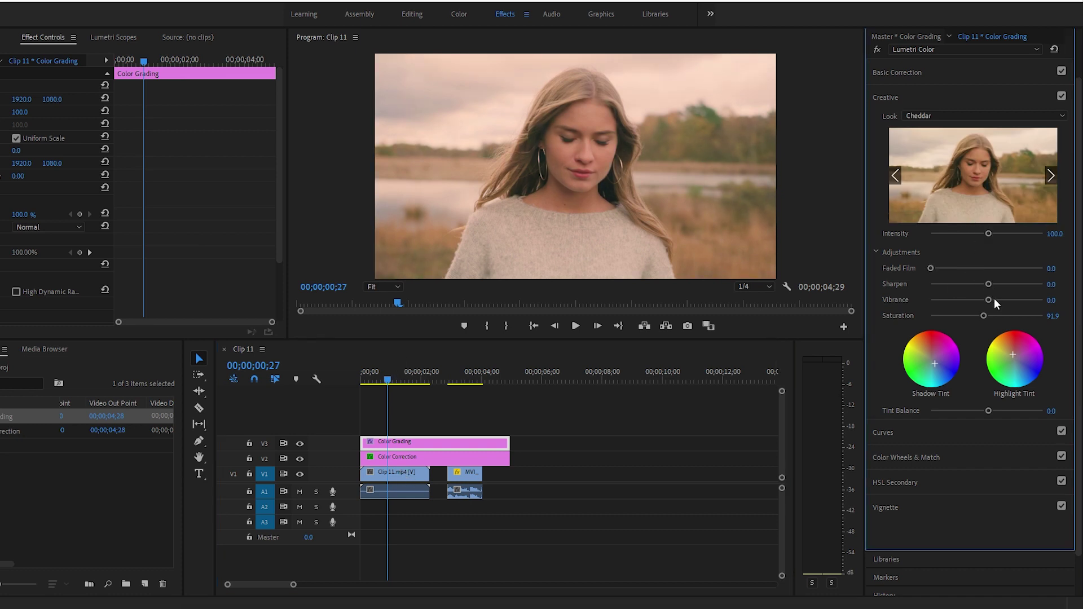
pyautogui.doubleClick(989, 317)
pyautogui.doubleClick(934, 363)
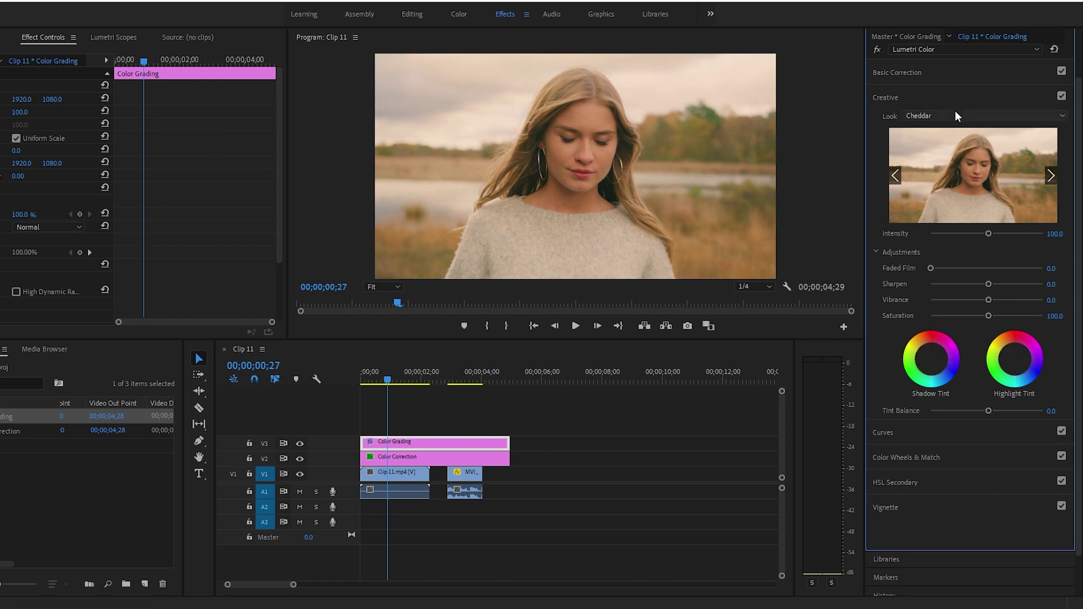
# - Apply the Toxic look with Faded Film 22.2 and Intensity 70.3
pyautogui.click(984, 115)
pyautogui.scroll(-10, 942, 372)
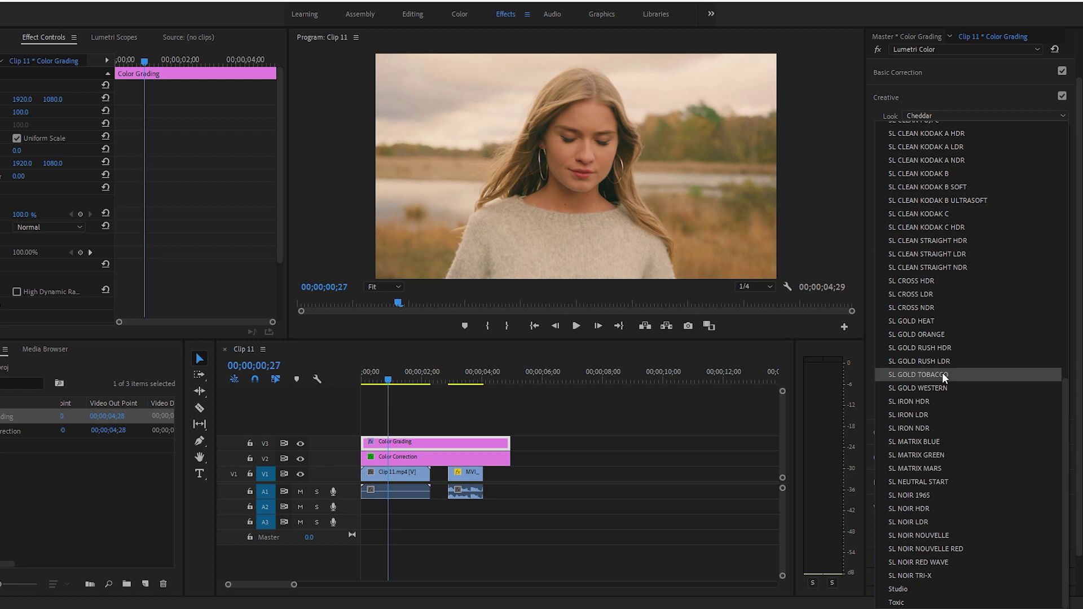
pyautogui.click(917, 590)
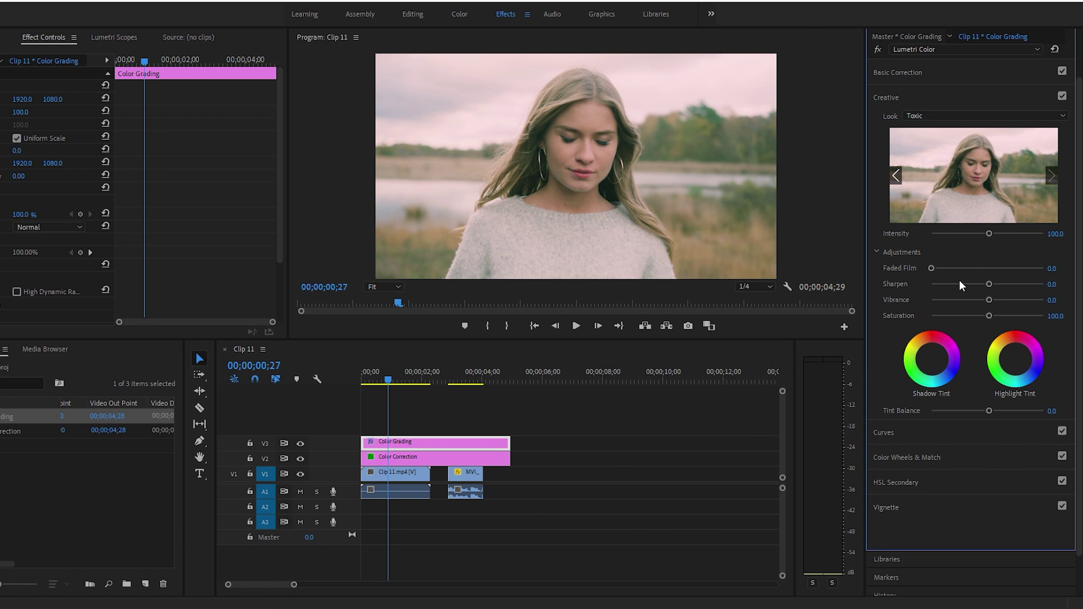
pyautogui.moveTo(937, 267); pyautogui.dragTo(955, 268)
pyautogui.moveTo(989, 233); pyautogui.dragTo(971, 233)
pyautogui.click(927, 113)
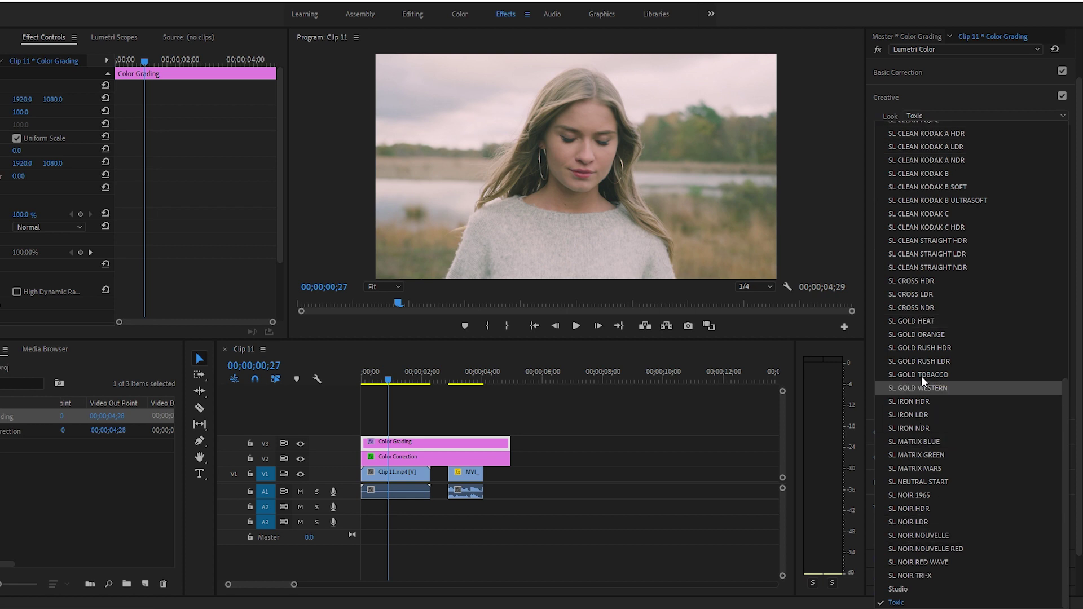
# - Choose the black-and-white Jet look and move the playhead to the shot of the man
pyautogui.scroll(10, 949, 357)
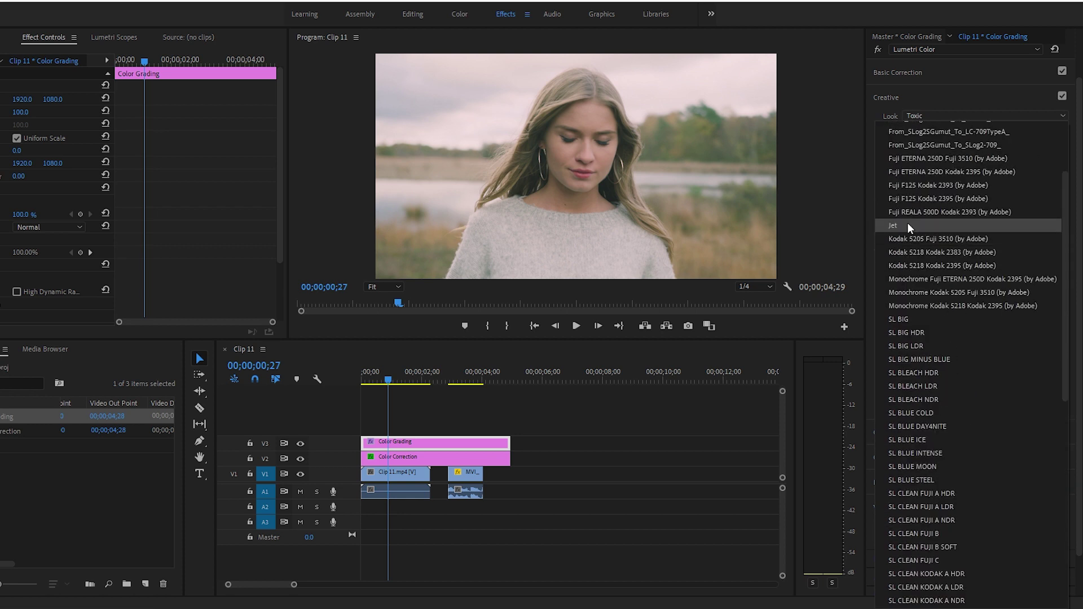
pyautogui.click(905, 224)
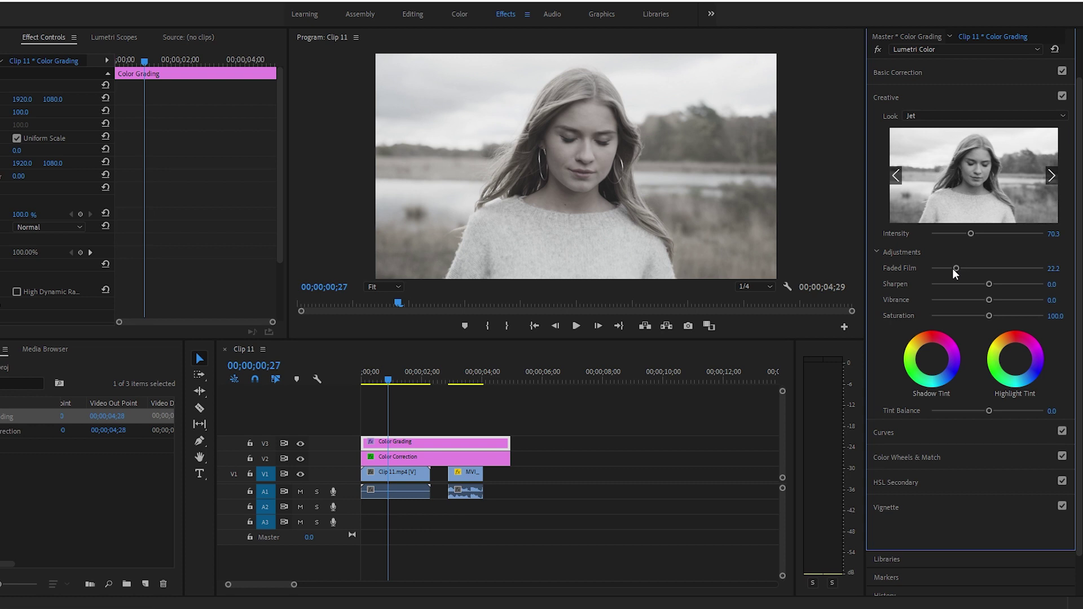
pyautogui.moveTo(392, 384); pyautogui.dragTo(458, 385)
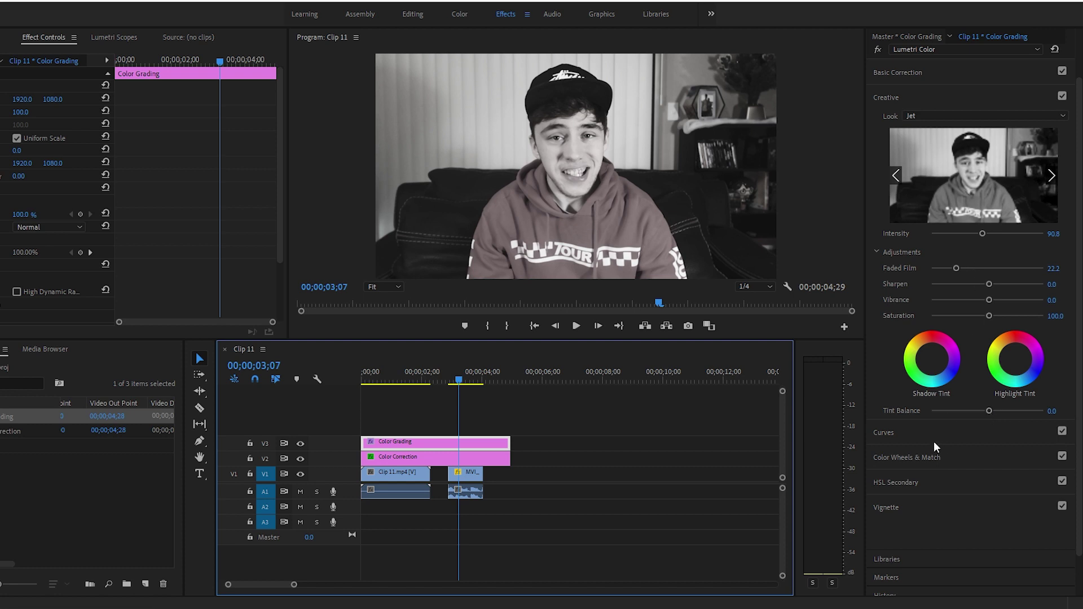
# - Drop the Basic Correction Saturation to 0.0, keeping the Jet look at Intensity 90.8
pyautogui.click(895, 74)
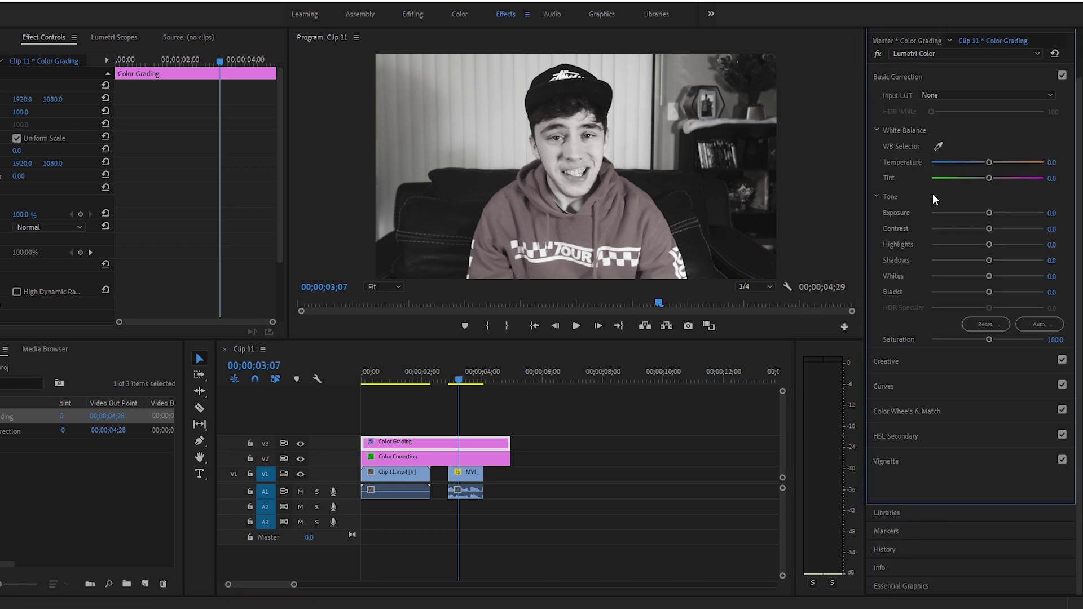
pyautogui.moveTo(986, 339); pyautogui.dragTo(929, 346)
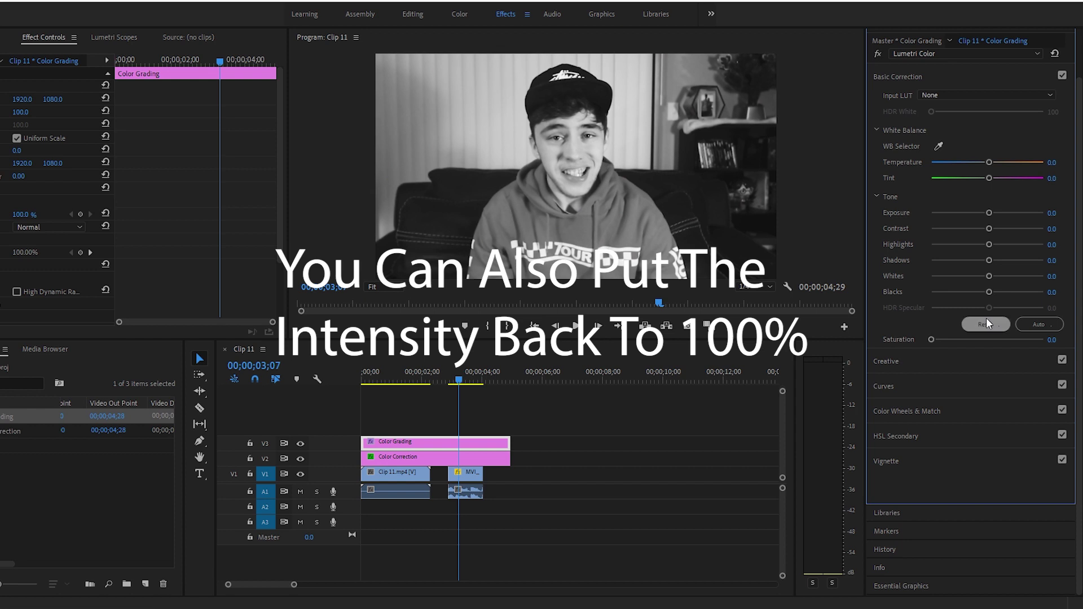
pyautogui.click(946, 364)
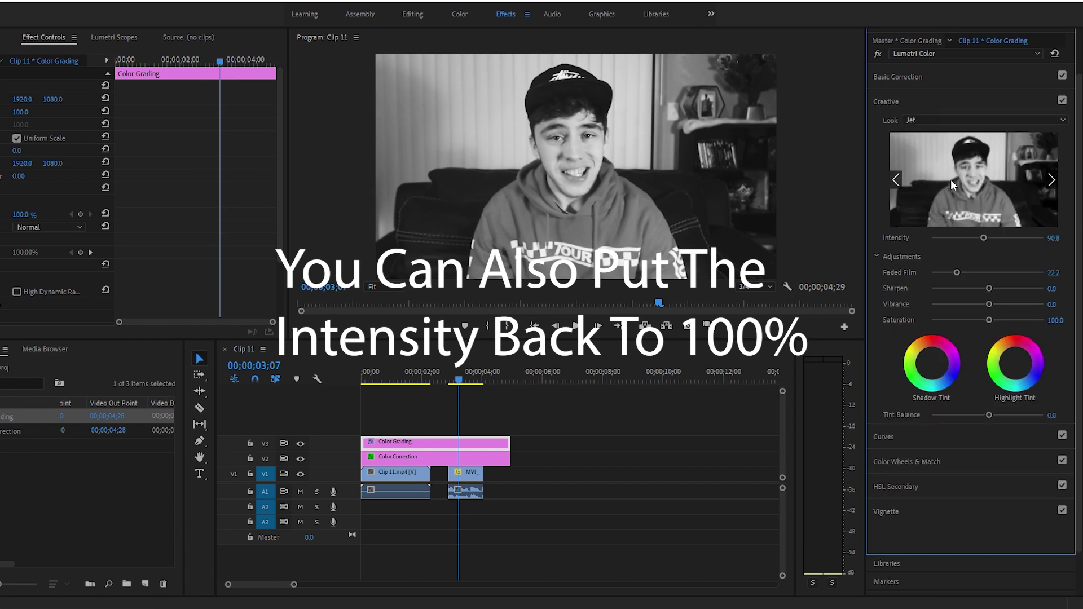